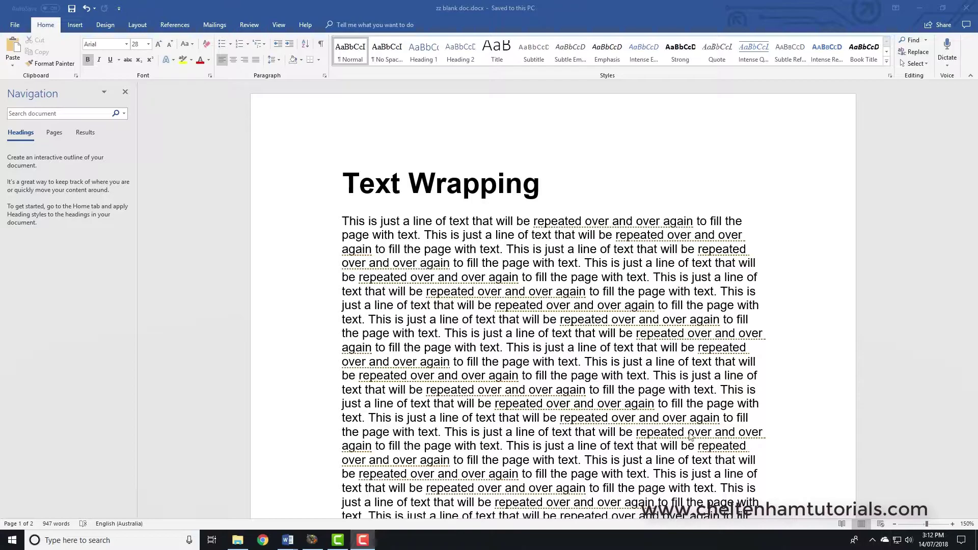
- Insert wordpress-5.0-720.jpg from the Pictures dialog below the first filler paragraph
scroll(580, 335, down, 5)
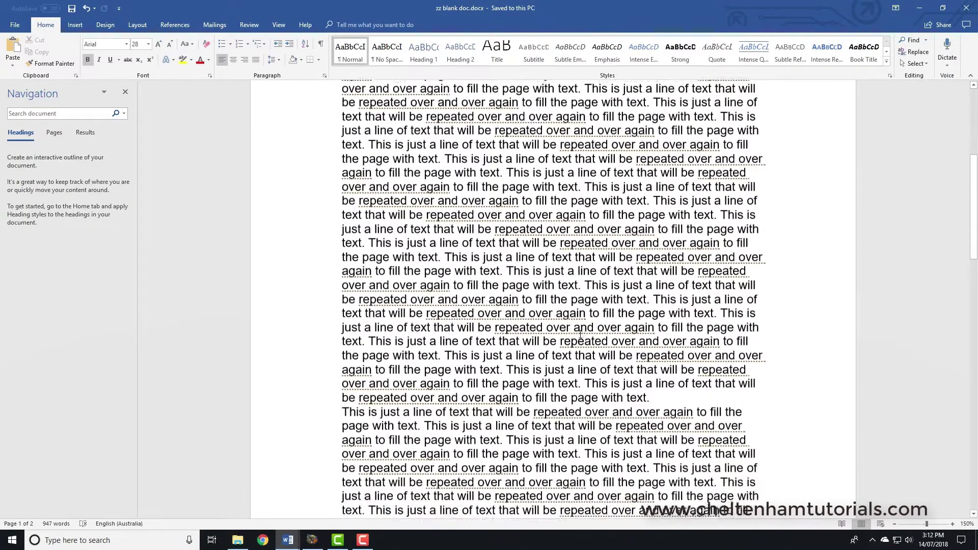
scroll(581, 335, down, 8)
scroll(580, 335, up, 8)
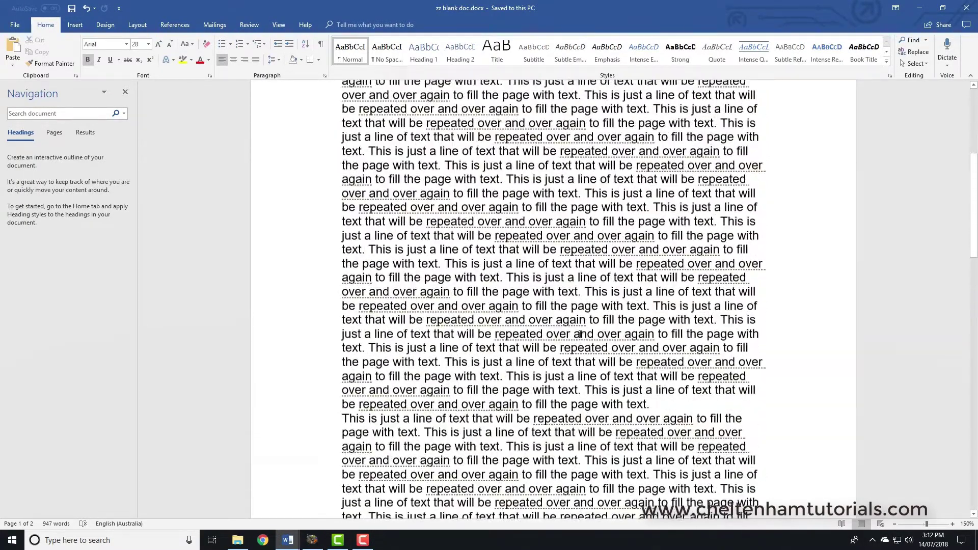
scroll(580, 335, up, 5)
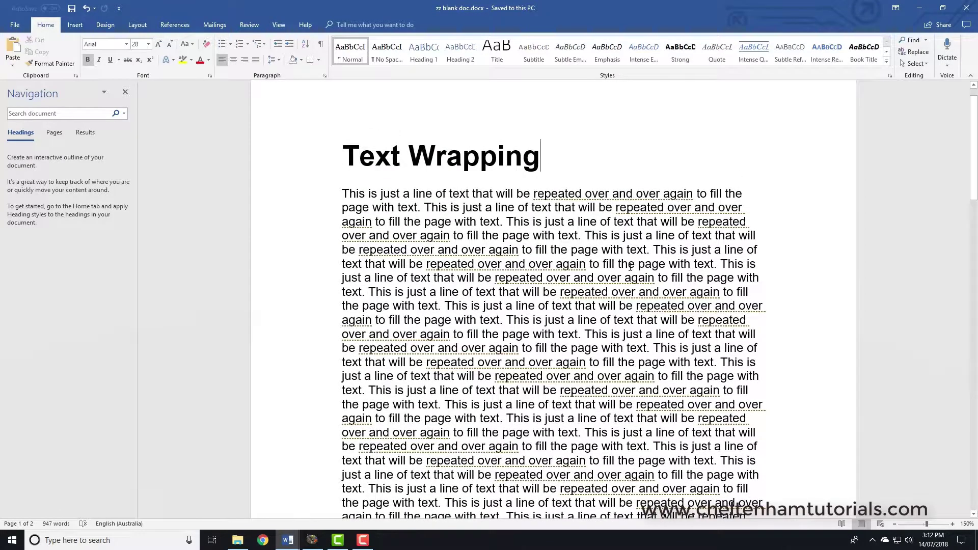
scroll(631, 265, down, 1)
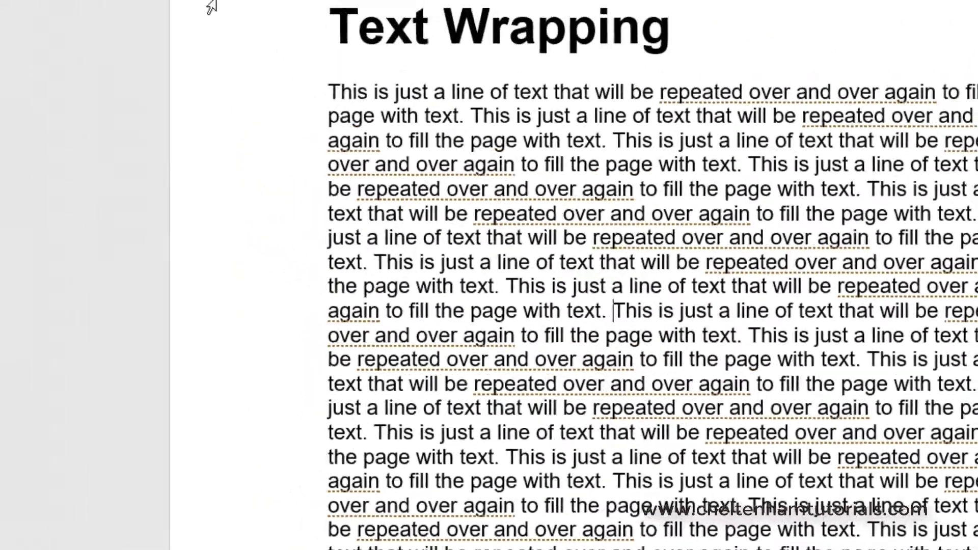
click(102, 30)
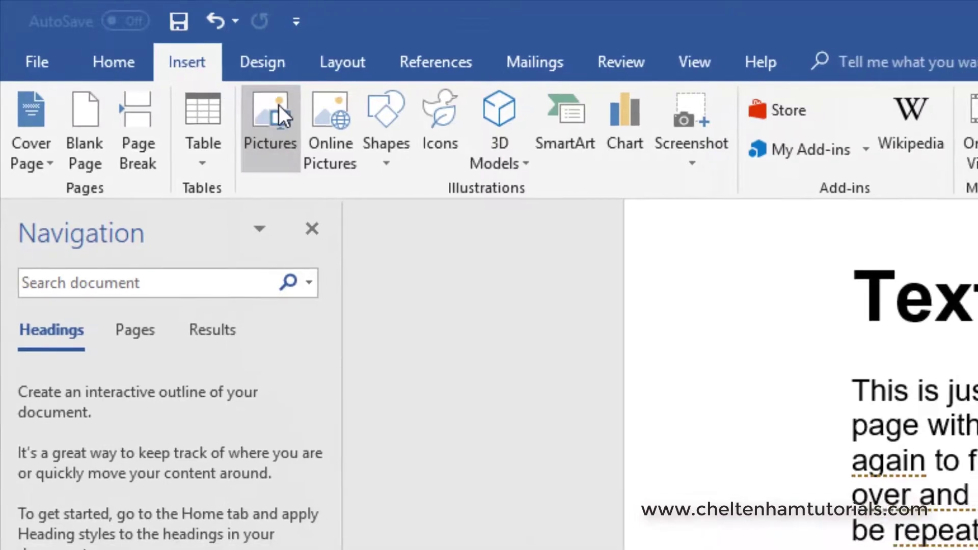
click(278, 106)
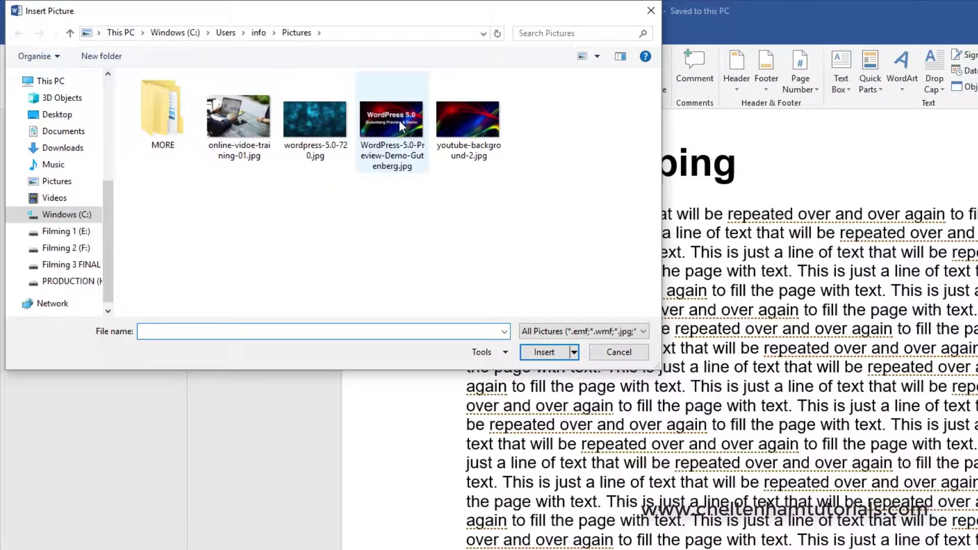
click(319, 117)
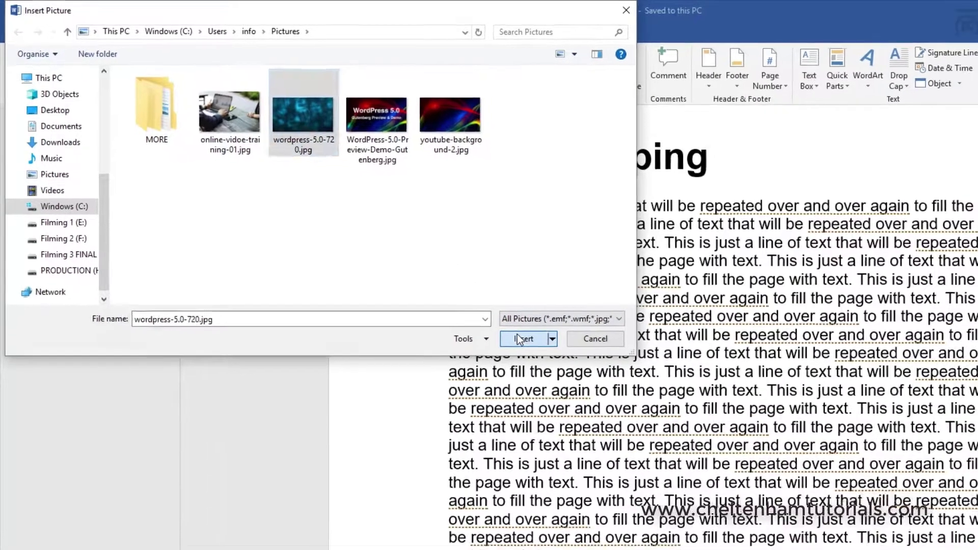
click(518, 339)
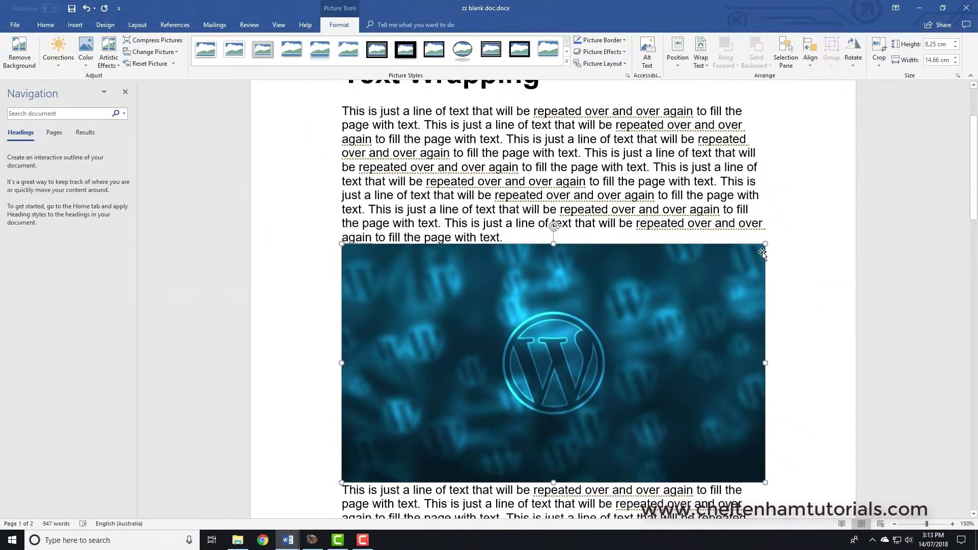
- Shrink the WordPress picture to roughly 3.06 cm by 5.44 cm, then deselect it
drag(764, 245, 478, 402)
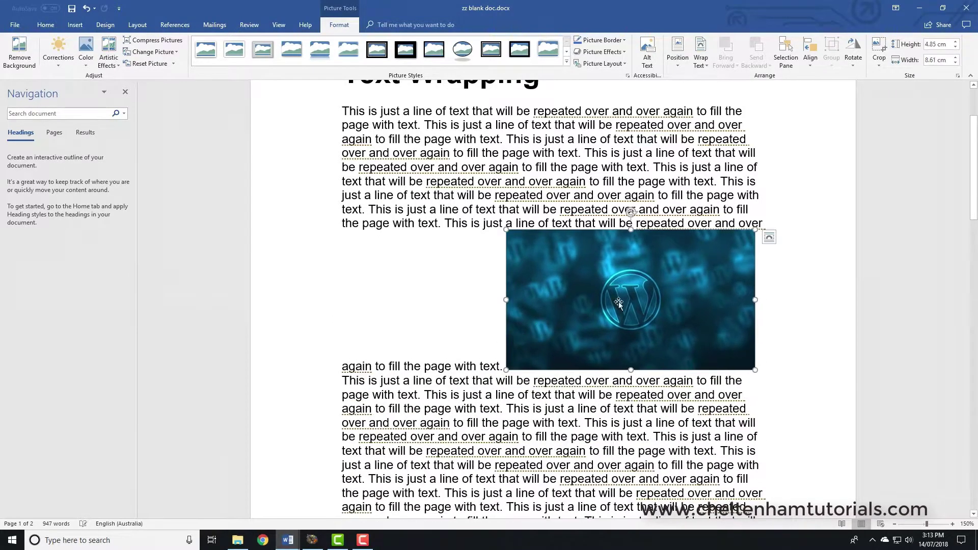
drag(755, 230, 623, 281)
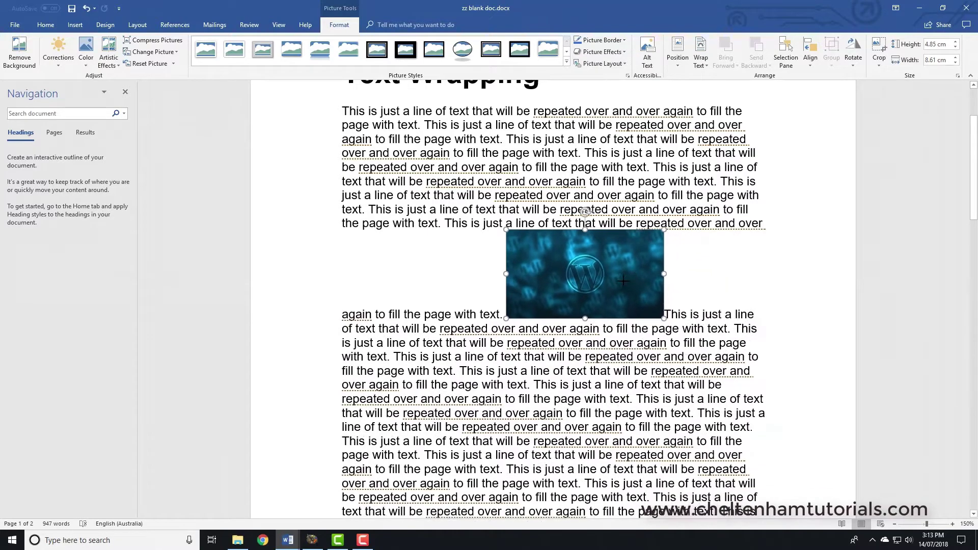
click(799, 264)
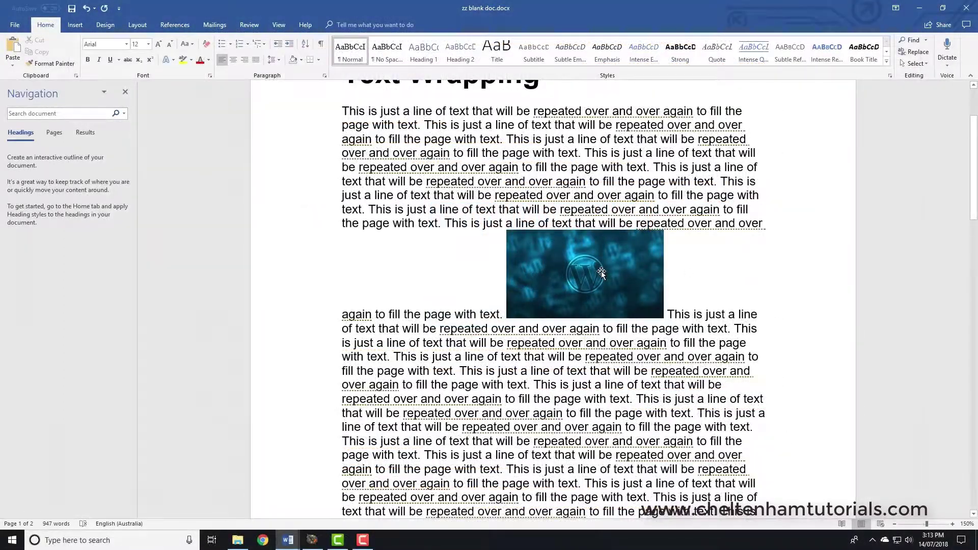
click(562, 264)
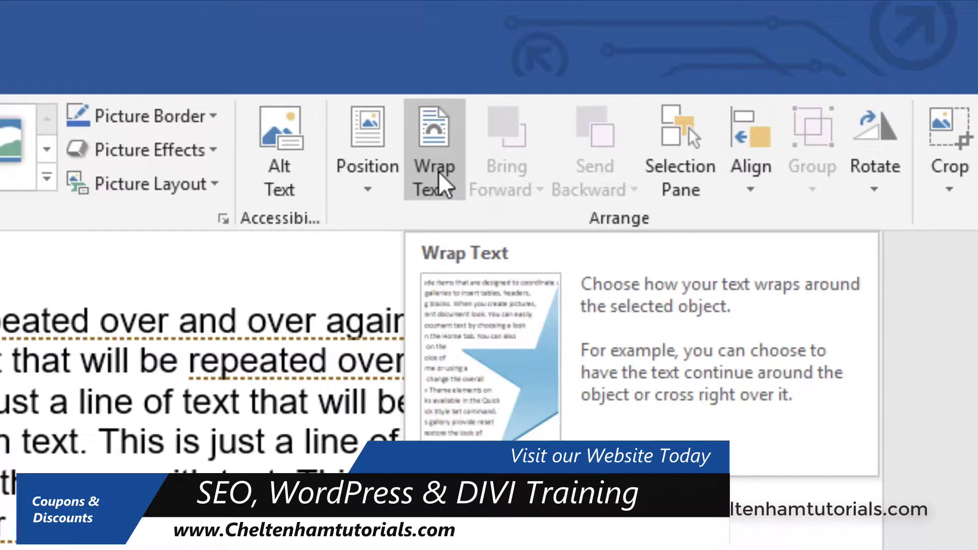
click(439, 184)
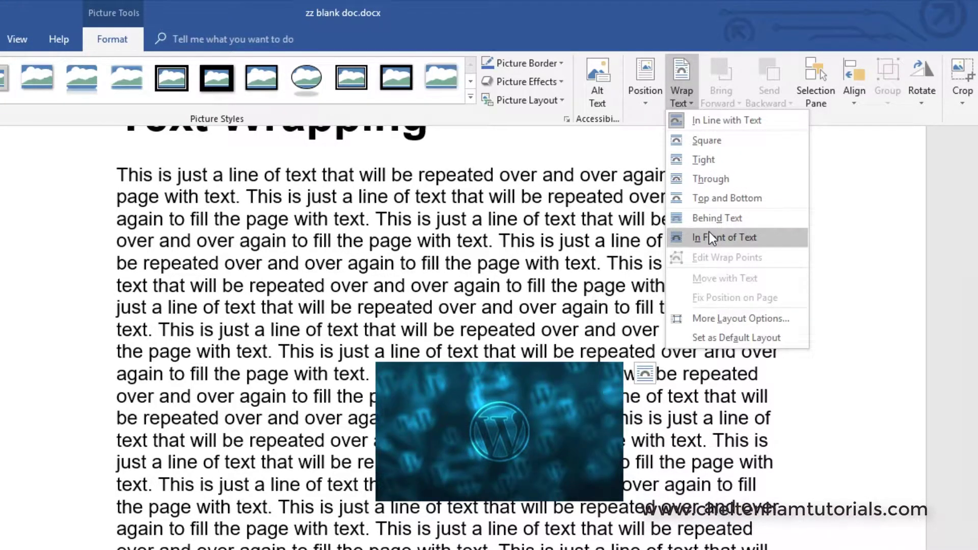
- Apply Square text wrapping to the WordPress picture from its shortcut menu
key(Escape)
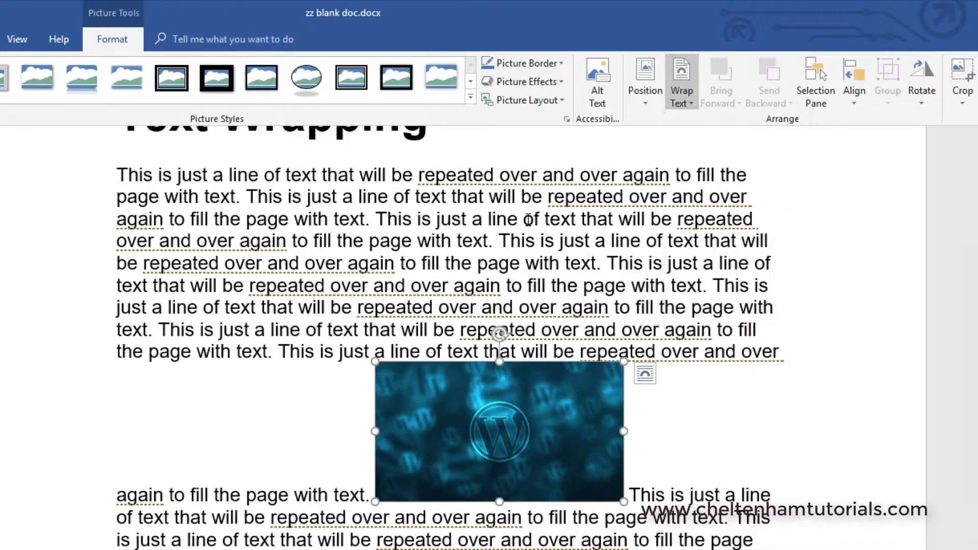
right_click(448, 402)
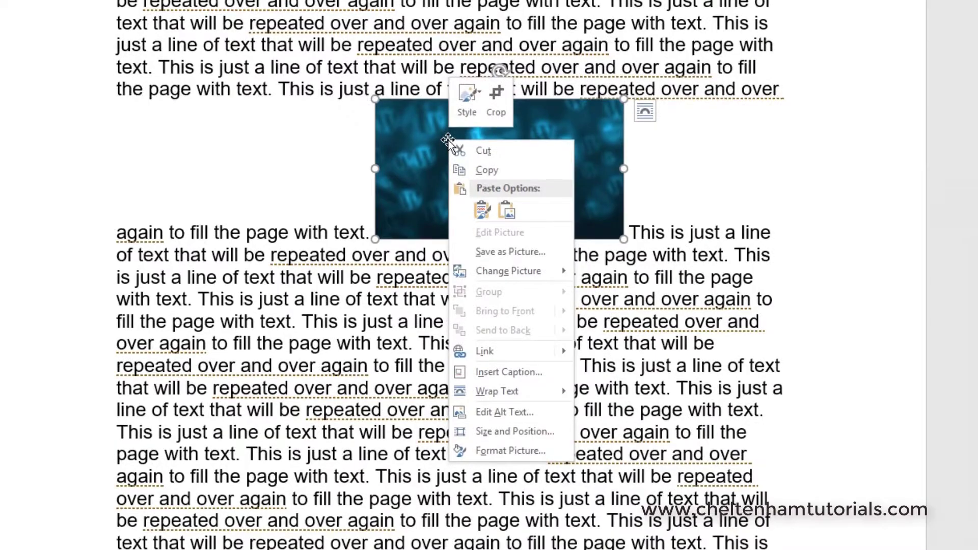
mouse_move(491, 390)
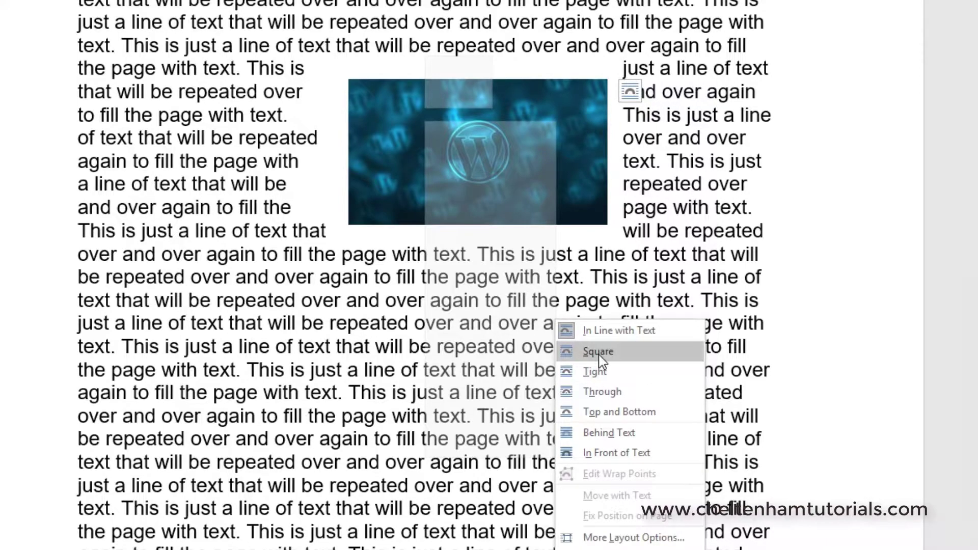
click(598, 353)
click(493, 320)
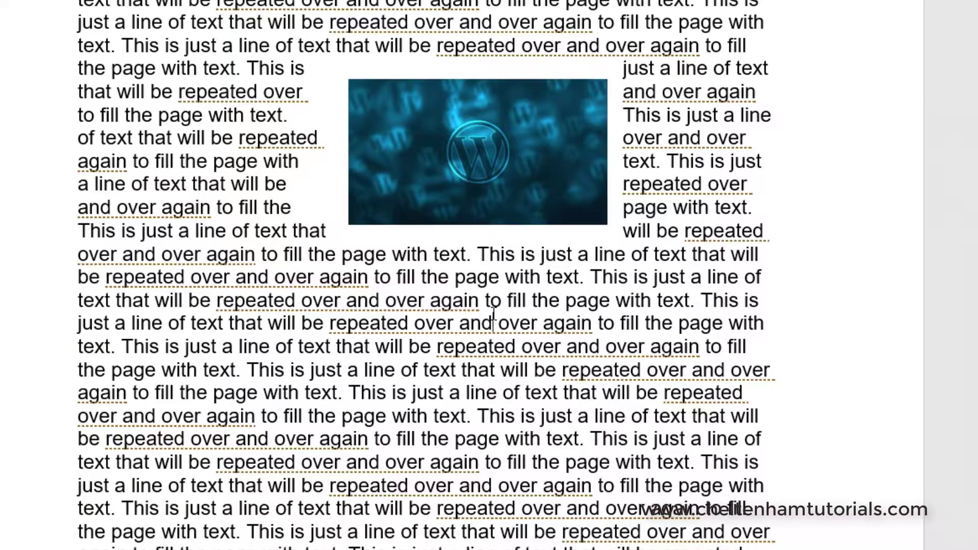
scroll(443, 358, down, 3)
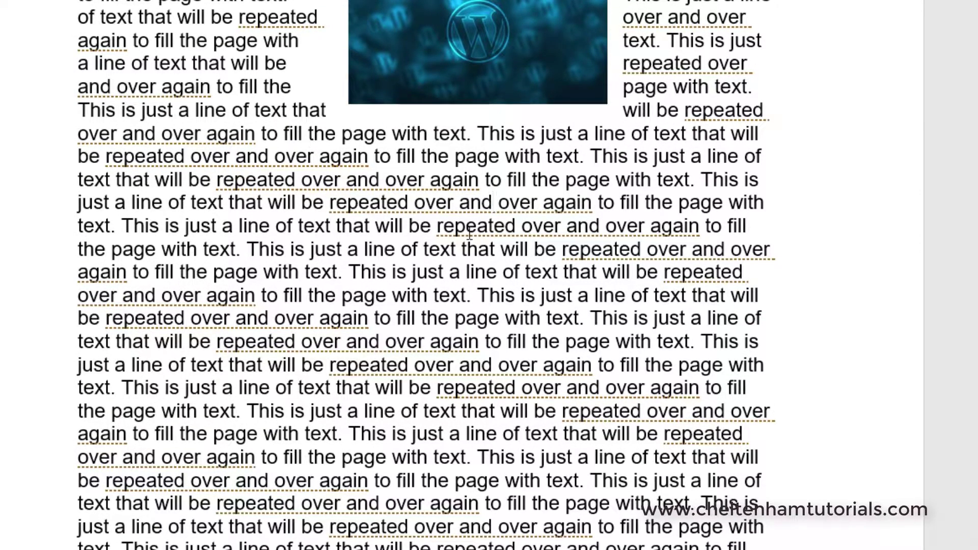
- Insert youtube-background-2.jpg lower in the text and shrink it to about 3.08 × 5.47 cm
click(249, 249)
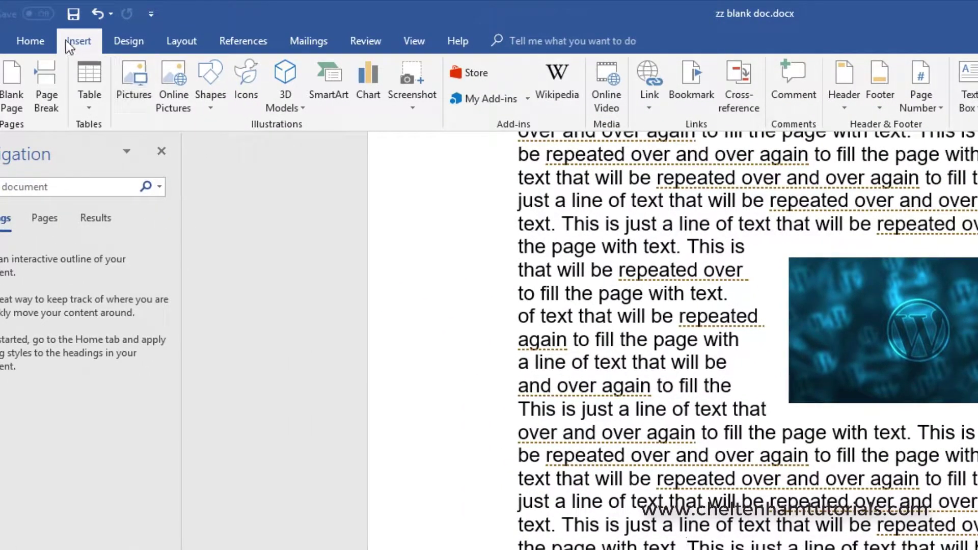
click(145, 88)
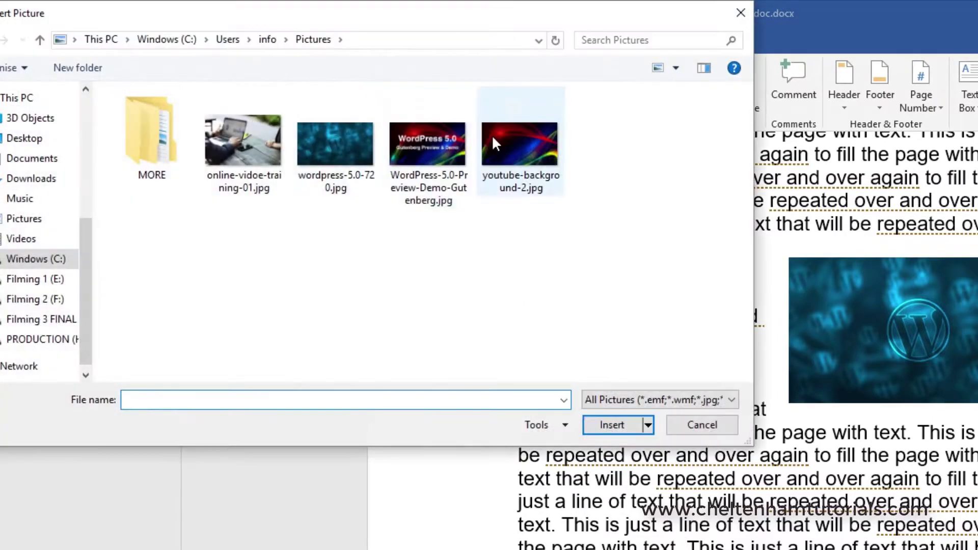
click(519, 142)
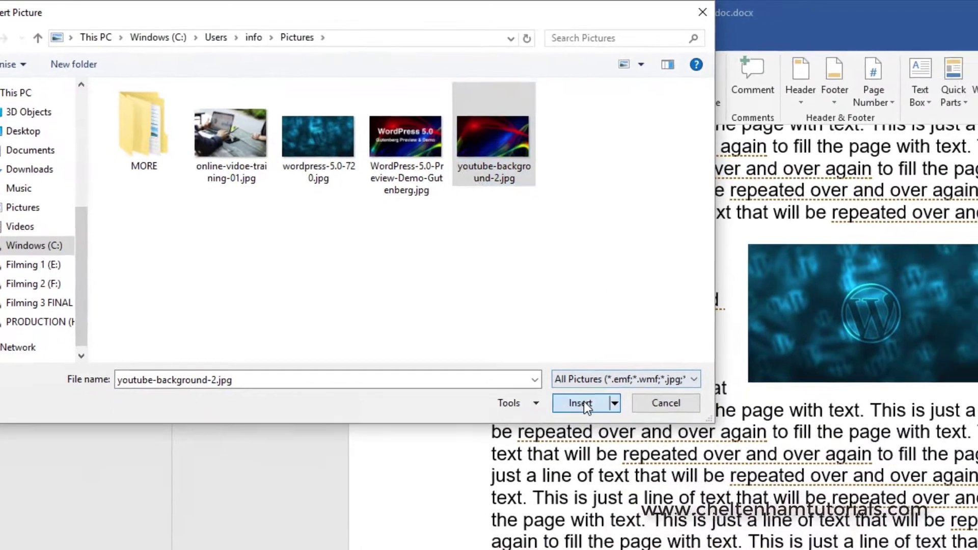
click(612, 425)
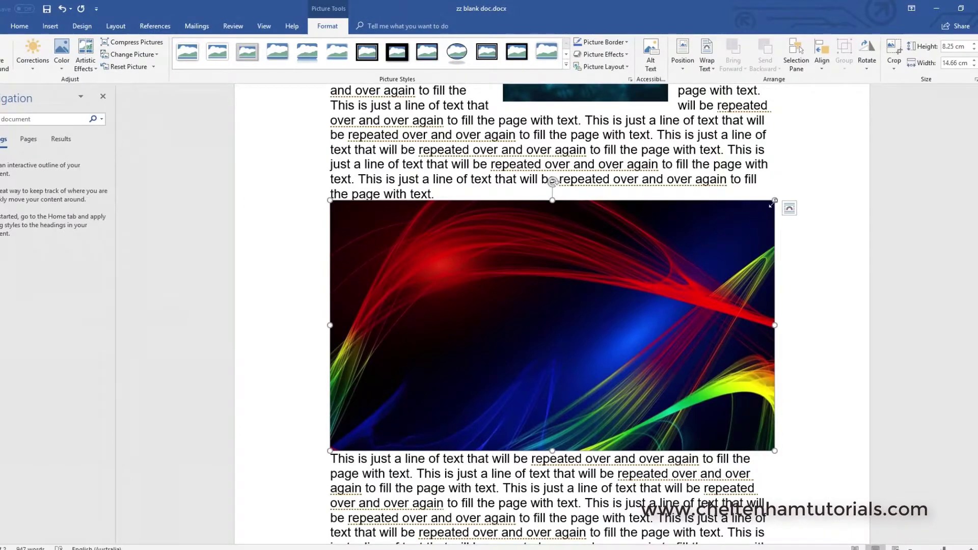
drag(774, 200, 603, 187)
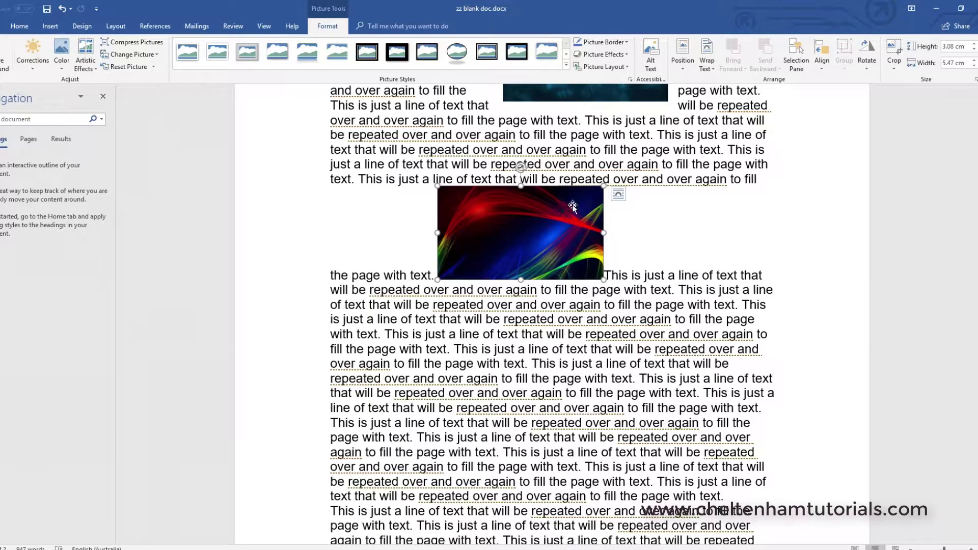
- Give the rainbow picture Square wrapping, then reselect it and bring up its Wrap Text choices
click(714, 71)
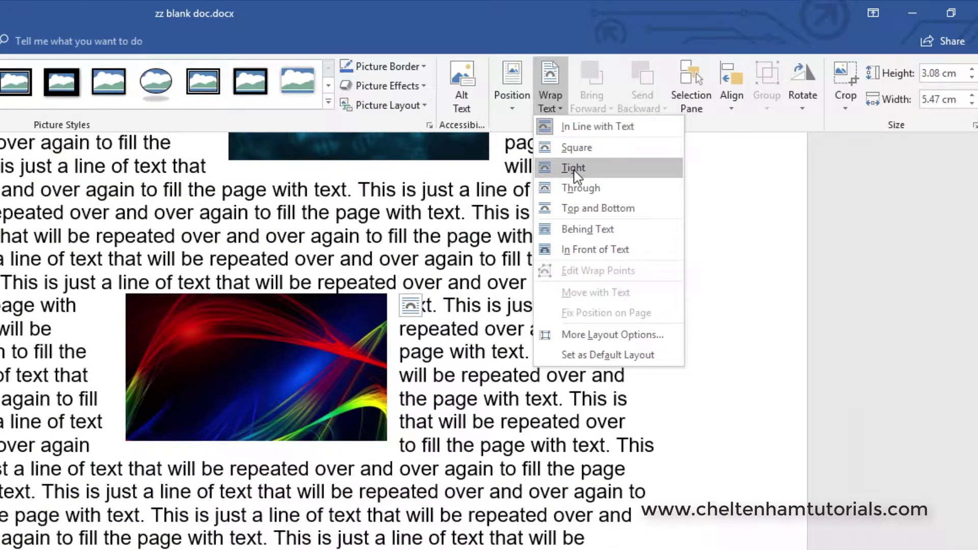
click(574, 168)
click(581, 239)
scroll(582, 246, up, 2)
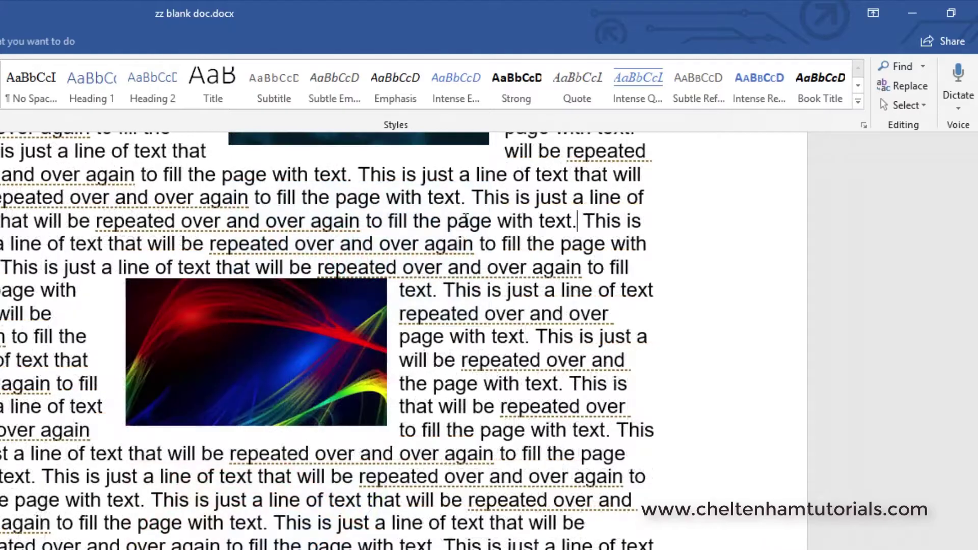
click(270, 335)
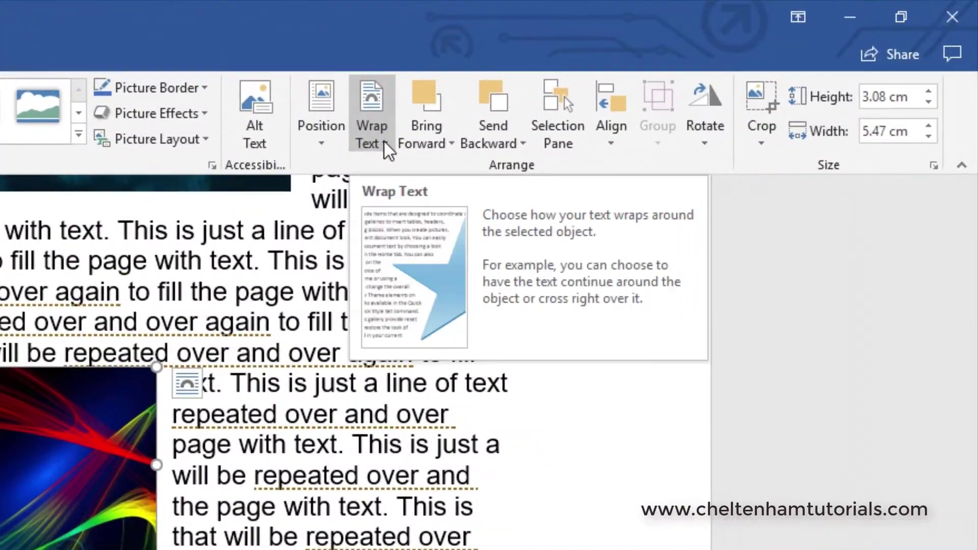
click(707, 65)
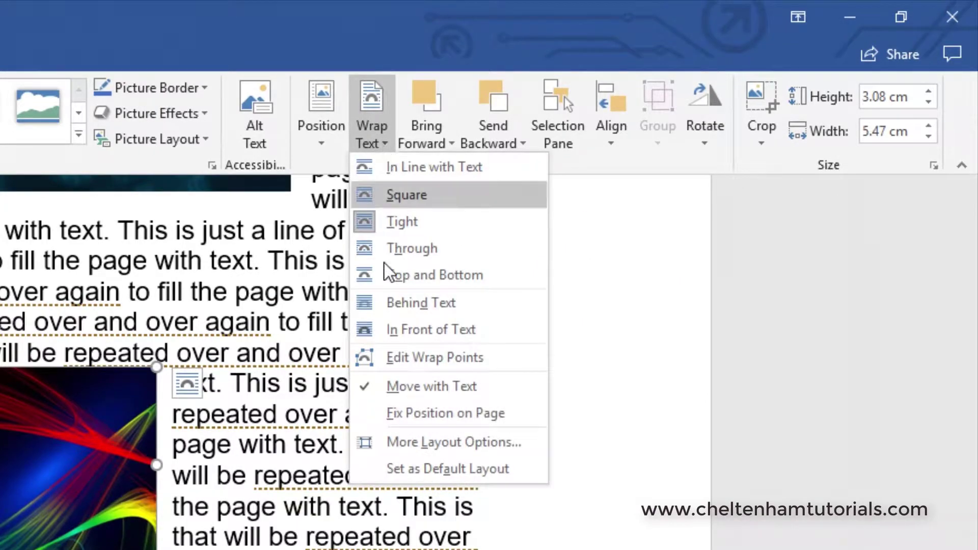
click(434, 439)
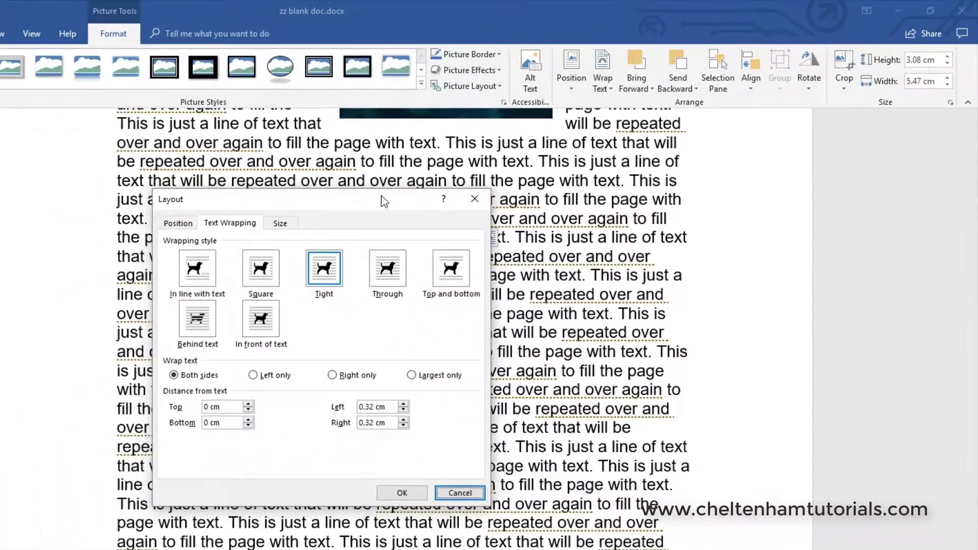
drag(340, 206, 669, 168)
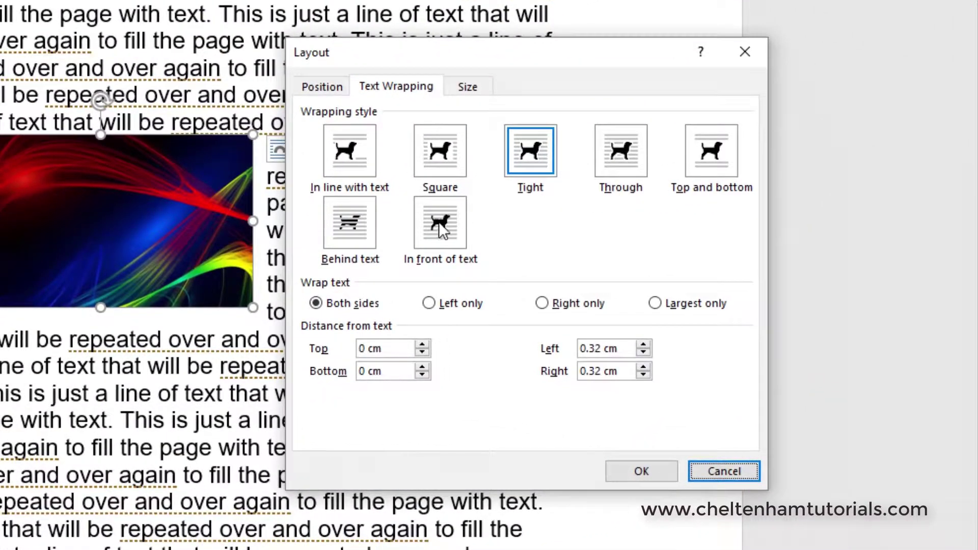
click(364, 232)
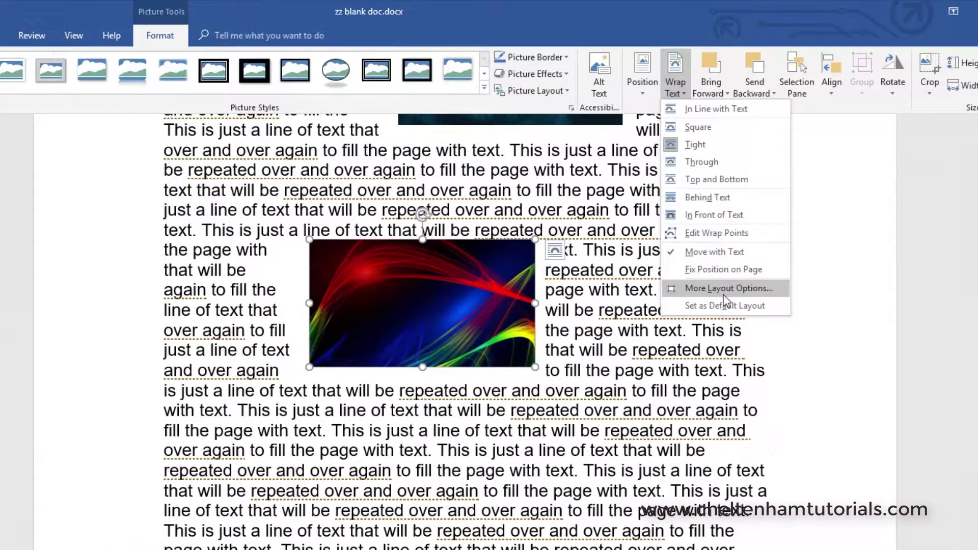
click(724, 295)
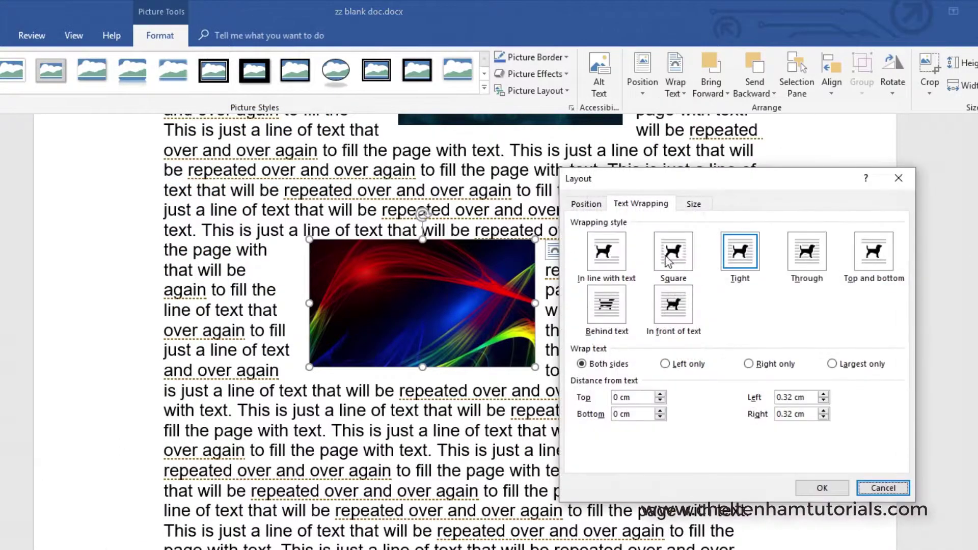
drag(672, 184, 666, 180)
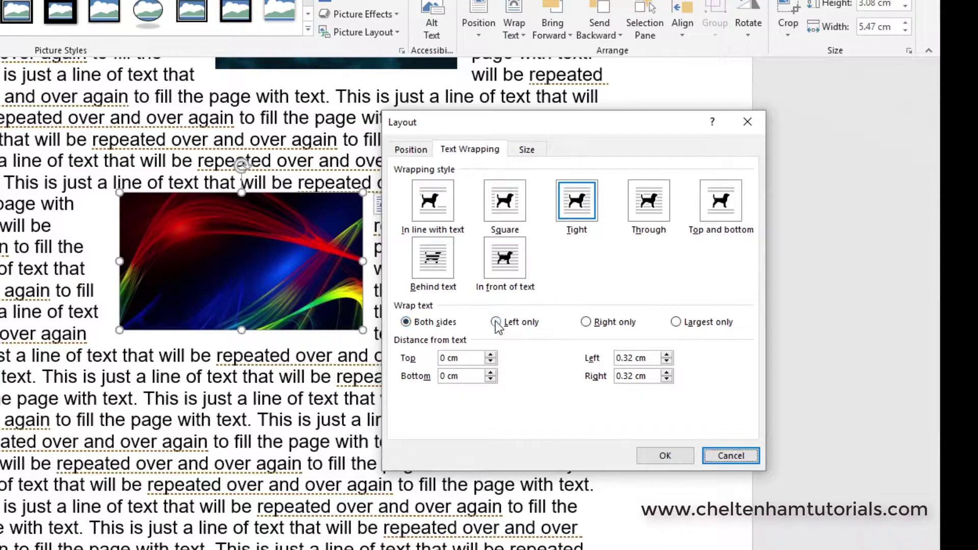
- Try the Left only, Right only and Largest only wrap options, then return to Both sides
click(518, 328)
click(586, 322)
click(676, 322)
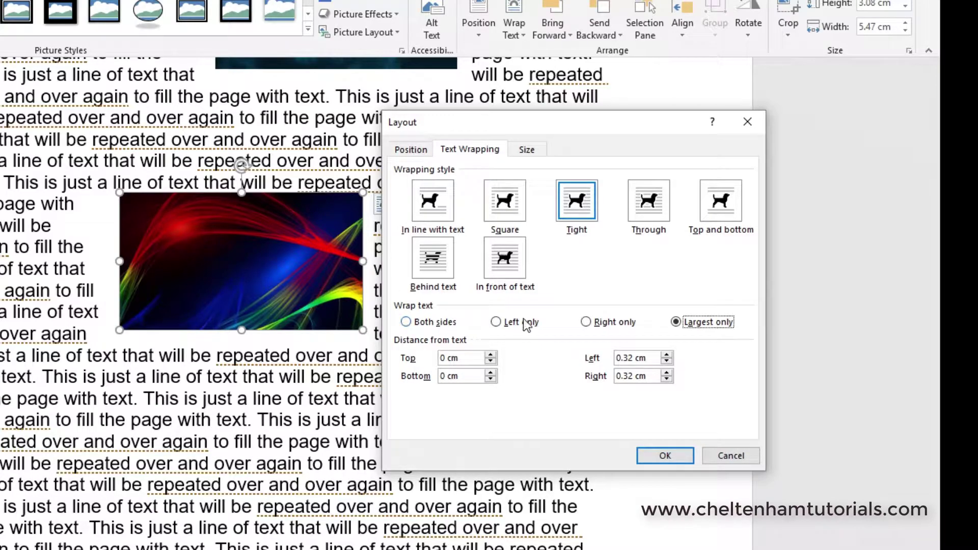
click(406, 322)
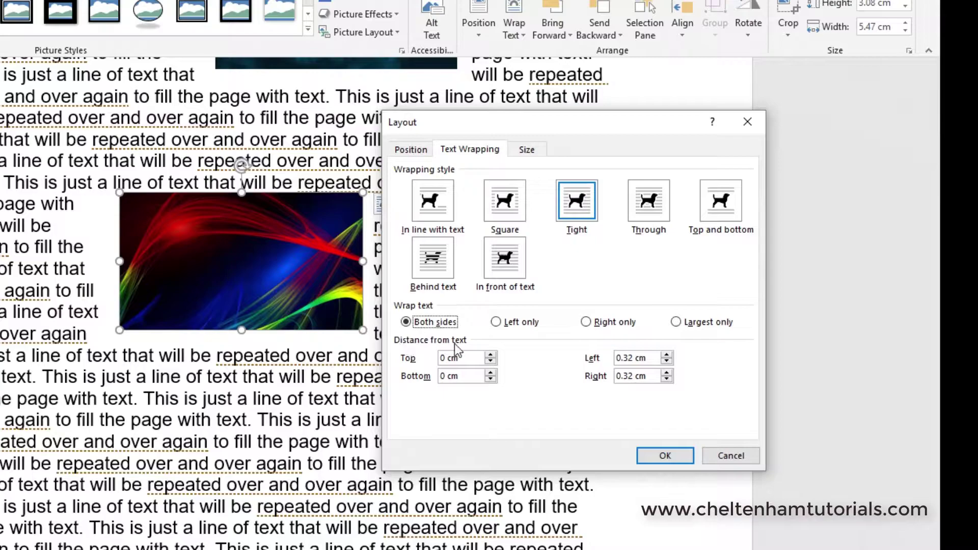
- Raise the Top and Bottom distances from text to 1.5 cm
click(491, 356)
click(491, 356)
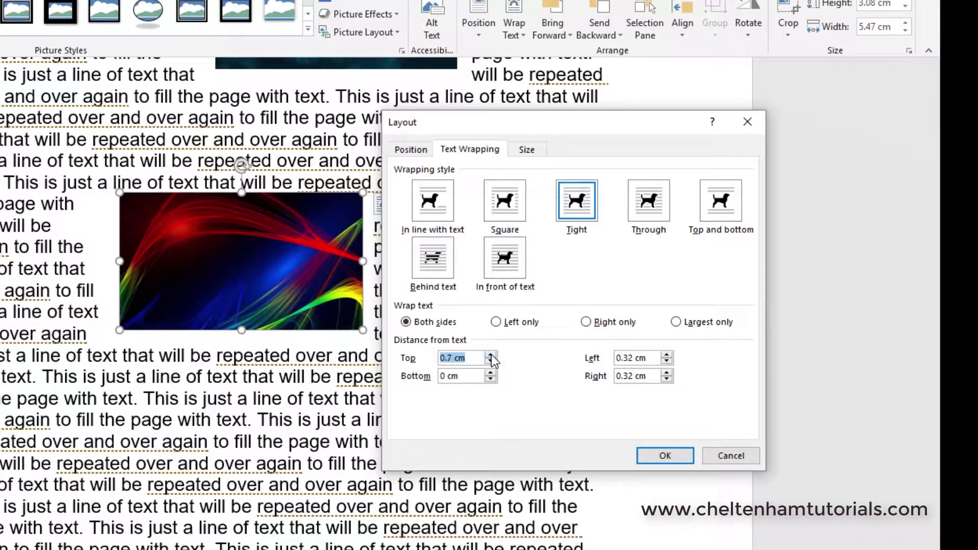
click(491, 355)
click(491, 356)
click(491, 356)
click(491, 355)
click(491, 356)
click(492, 373)
click(491, 374)
click(491, 374)
click(491, 373)
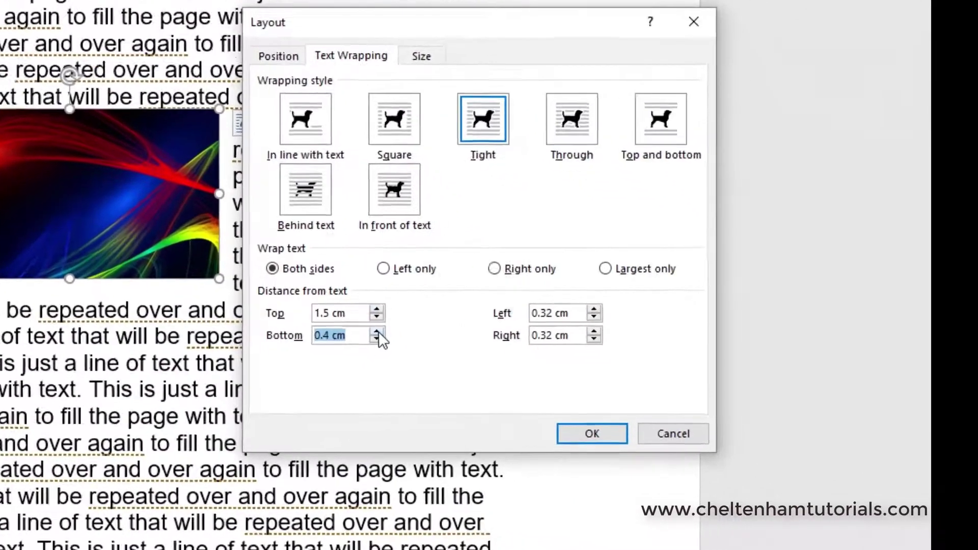
double_click(362, 327)
click(362, 327)
double_click(363, 326)
double_click(362, 327)
double_click(362, 326)
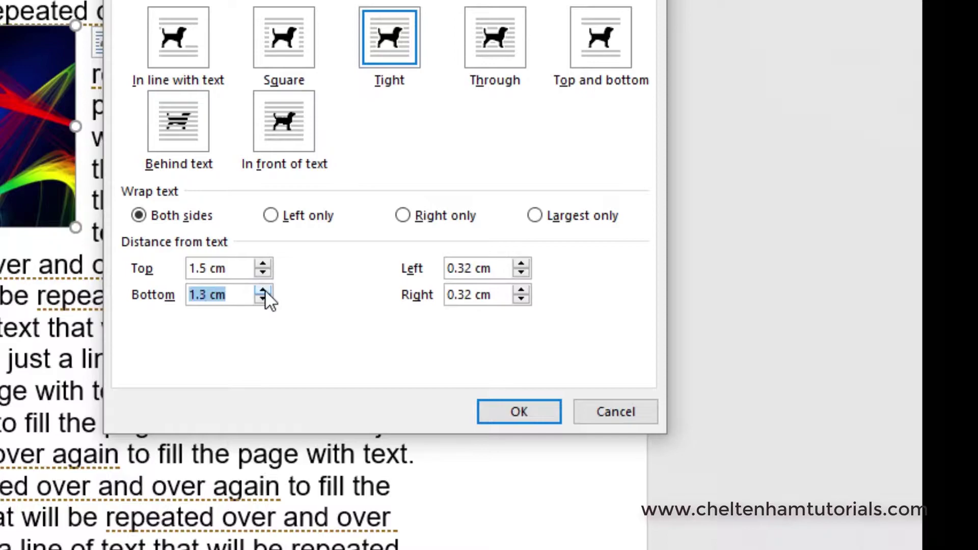
- Raise the Left and Right distances to 1.5 cm and apply the layout
click(522, 263)
click(521, 263)
click(521, 262)
click(522, 263)
click(521, 263)
click(521, 263)
click(521, 263)
click(521, 263)
click(522, 263)
click(521, 263)
click(521, 263)
click(521, 263)
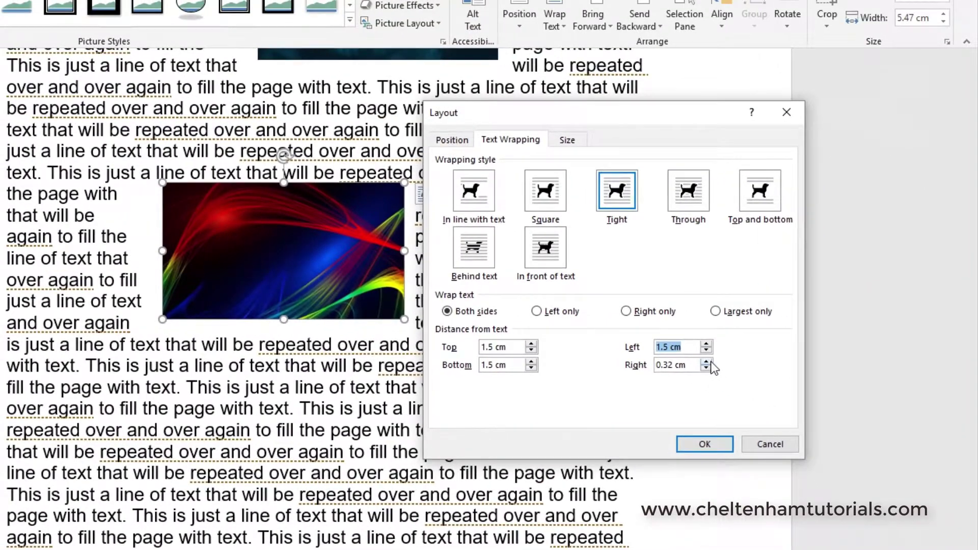
click(706, 362)
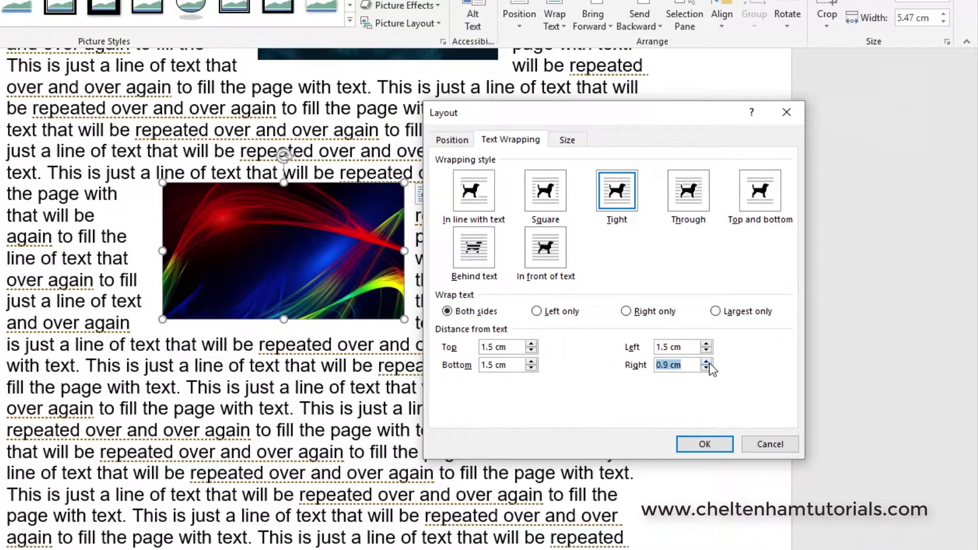
click(710, 362)
click(709, 362)
click(704, 444)
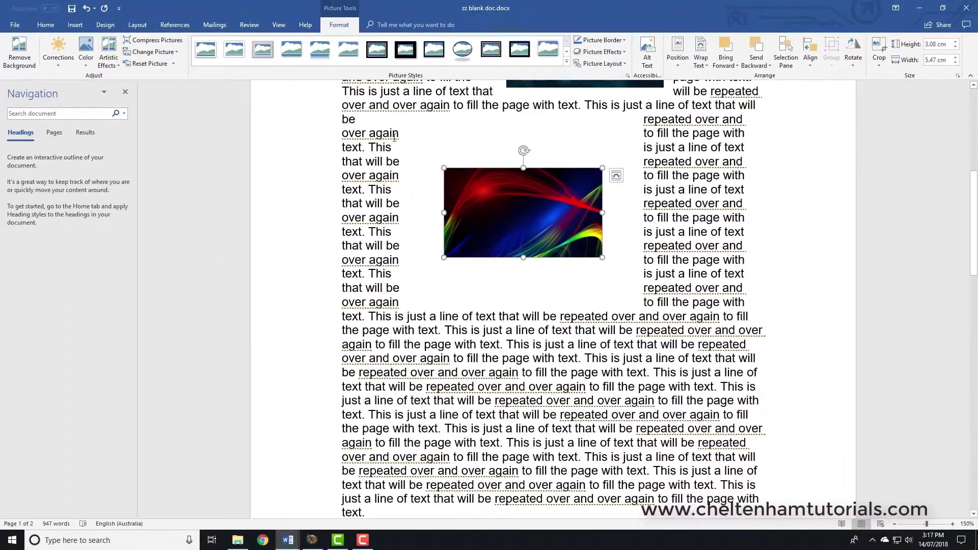
scroll(656, 279, up, 3)
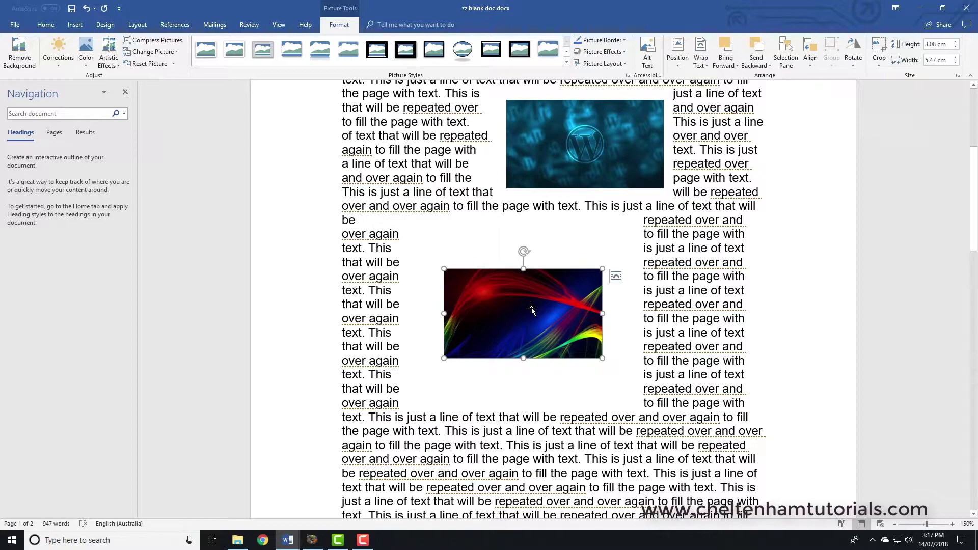
- Lower the rainbow picture's Top, Bottom, Left and Right text distances to 1 cm in More Layout Options
click(702, 63)
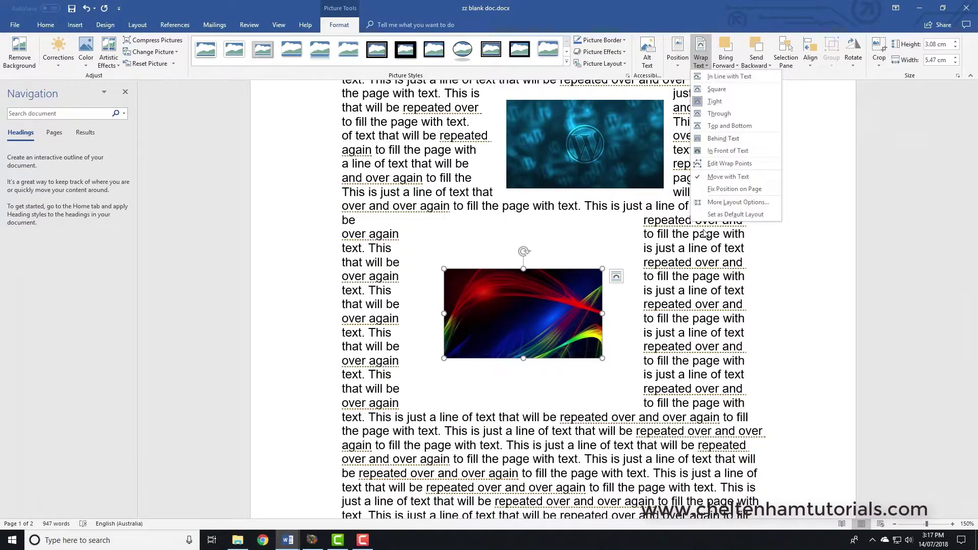
click(728, 203)
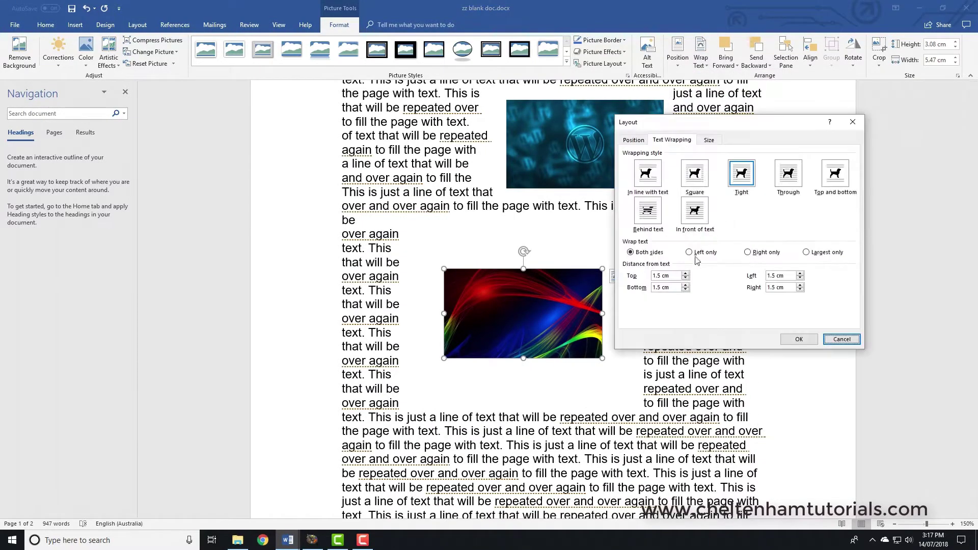
click(685, 279)
click(686, 279)
click(686, 279)
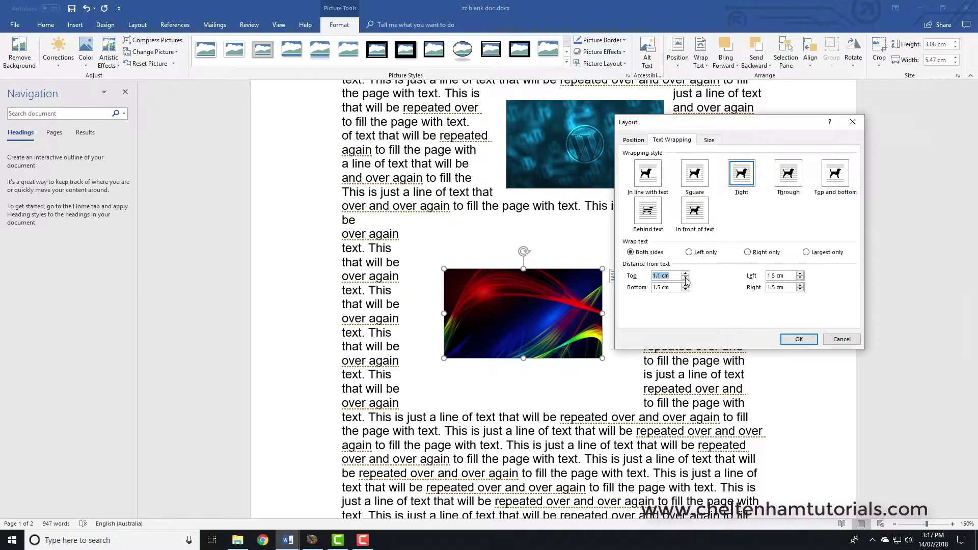
click(686, 290)
click(685, 290)
click(685, 290)
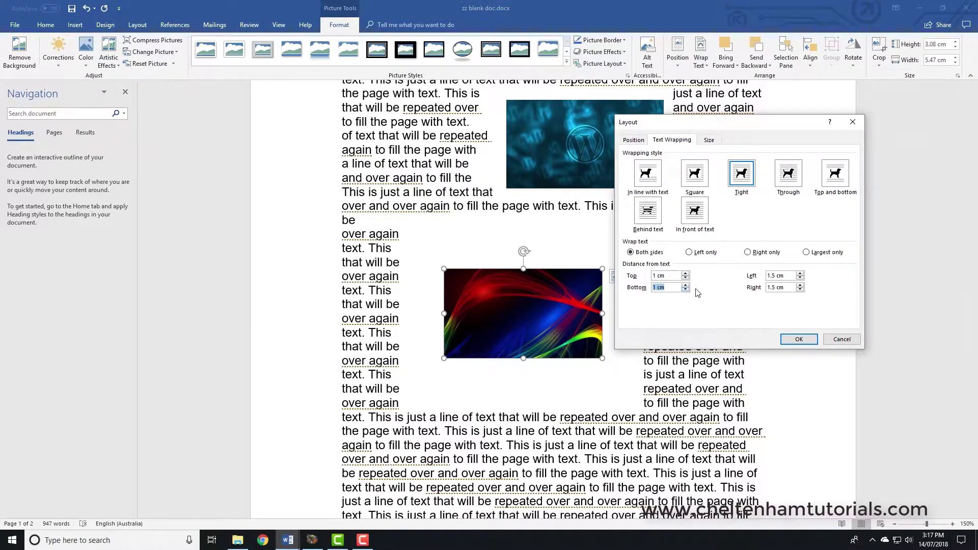
click(800, 279)
click(800, 279)
click(800, 279)
click(801, 290)
click(800, 290)
click(793, 337)
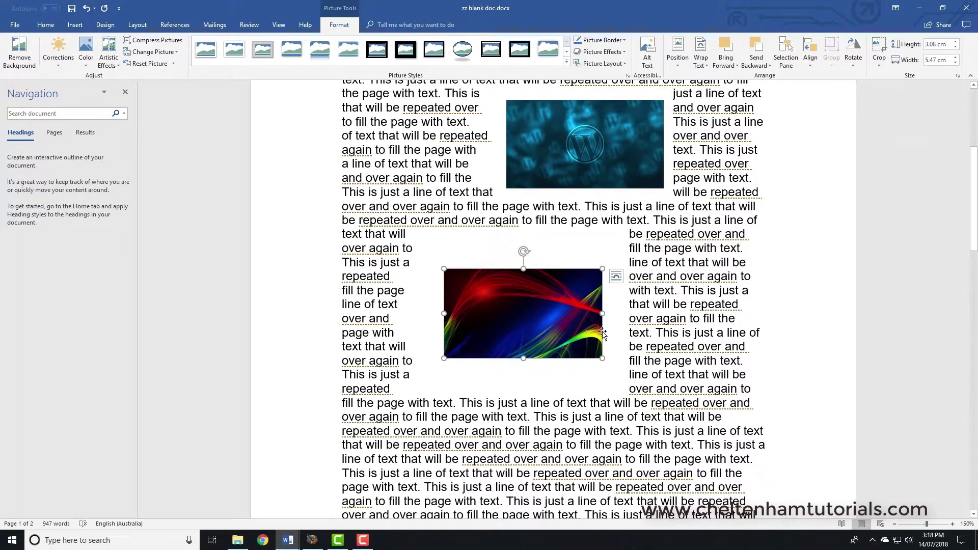
scroll(596, 329, up, 4)
- Apply Square text wrapping to the Head Office org chart and deselect it
scroll(598, 320, up, 1)
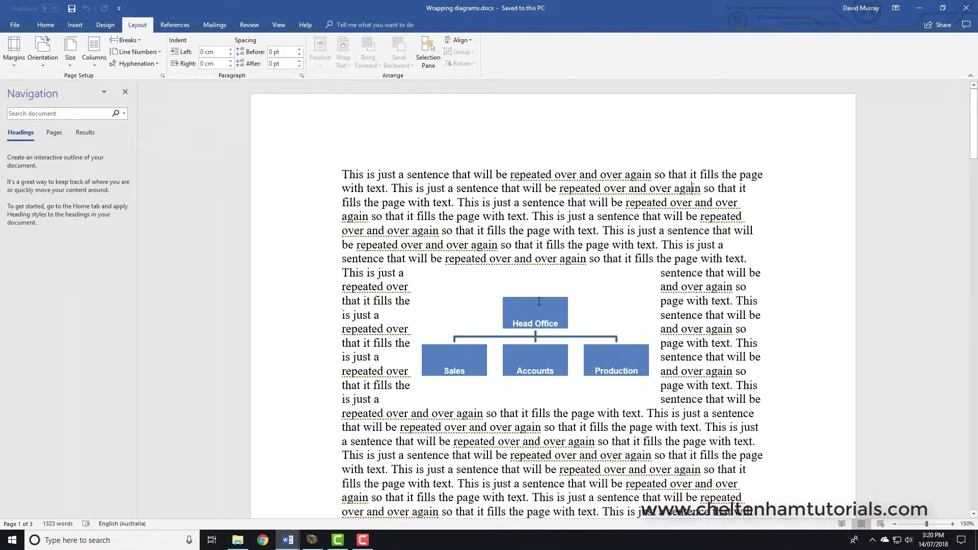
click(597, 295)
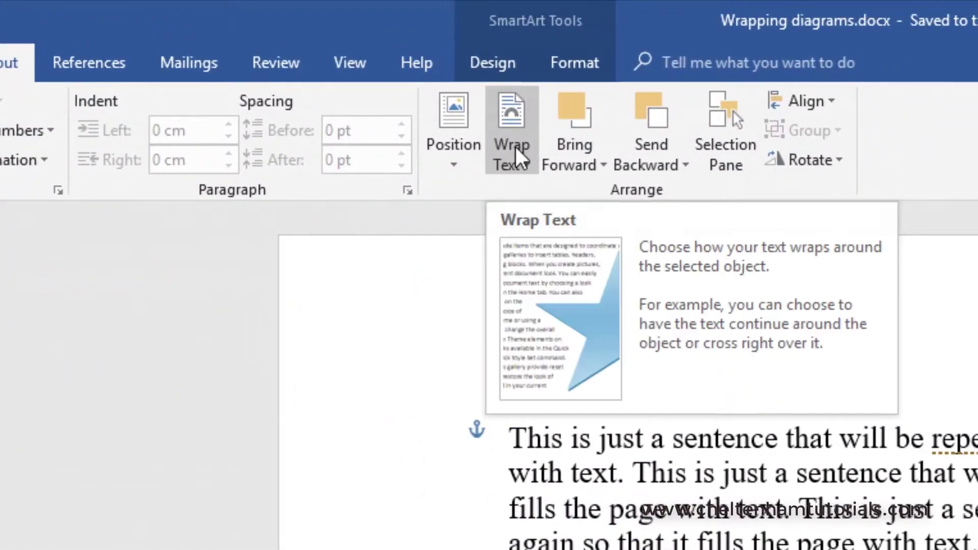
click(610, 148)
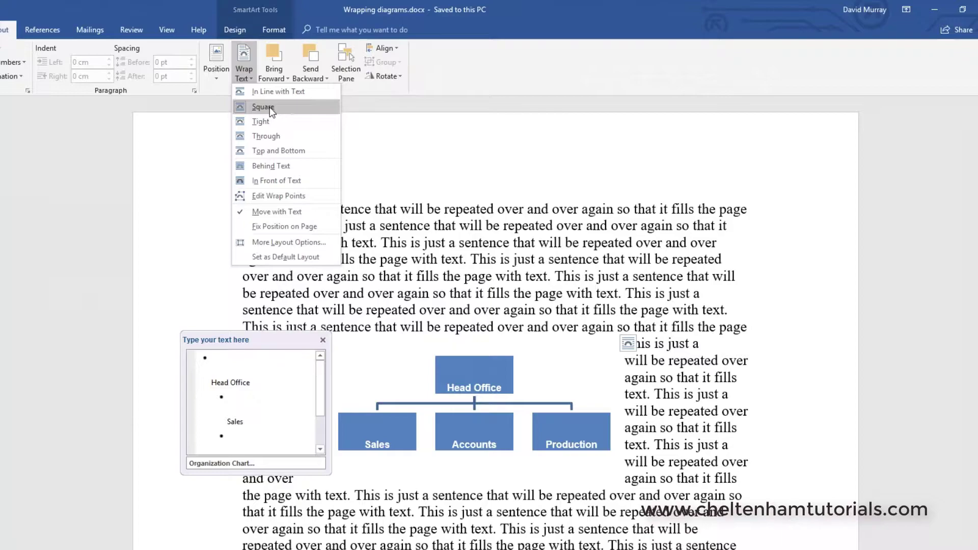
click(270, 107)
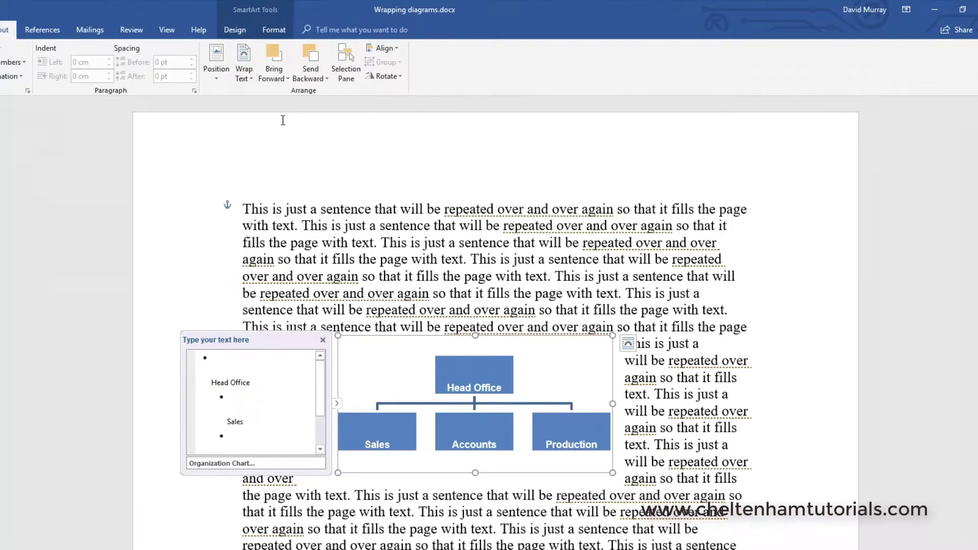
click(467, 235)
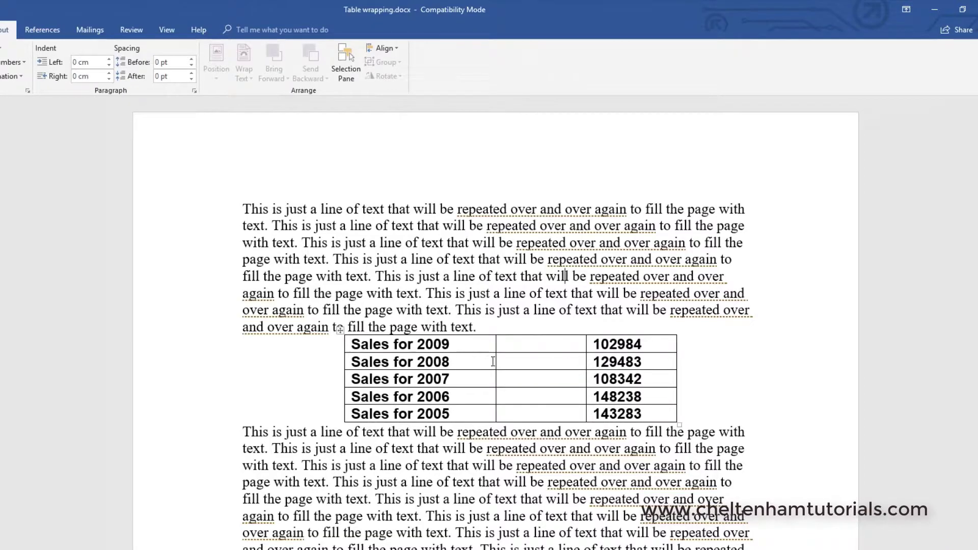
- Set the sales table's text wrapping to Around in Table Properties
right_click(466, 350)
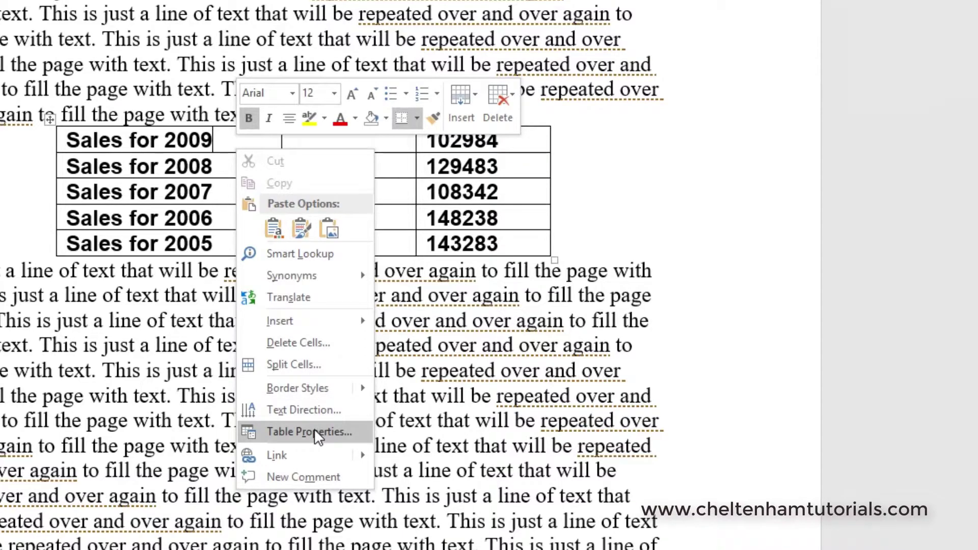
click(315, 431)
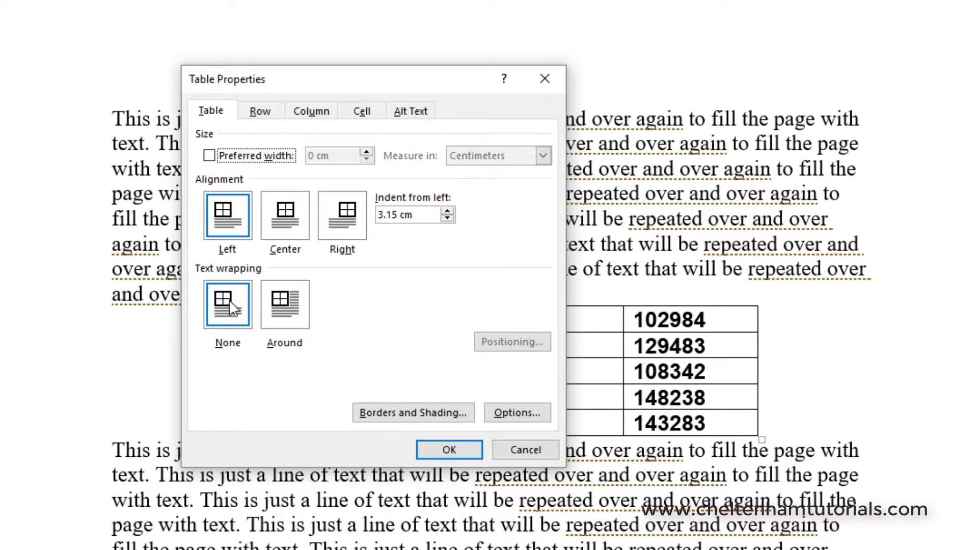
click(284, 305)
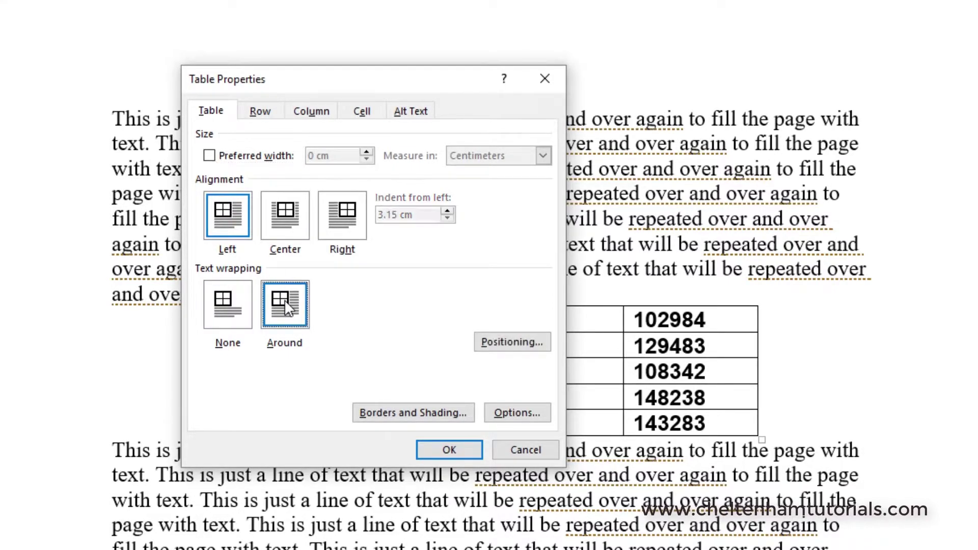
click(441, 452)
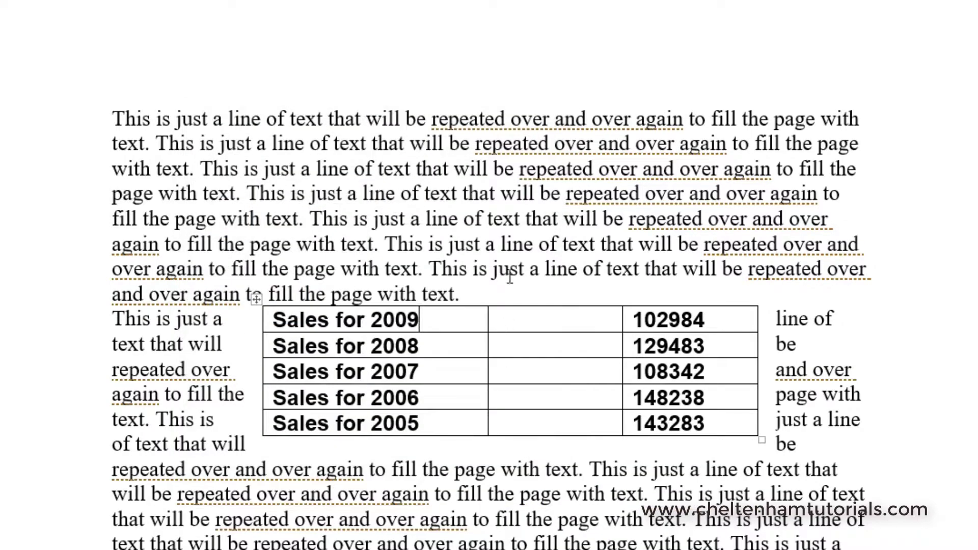
click(507, 202)
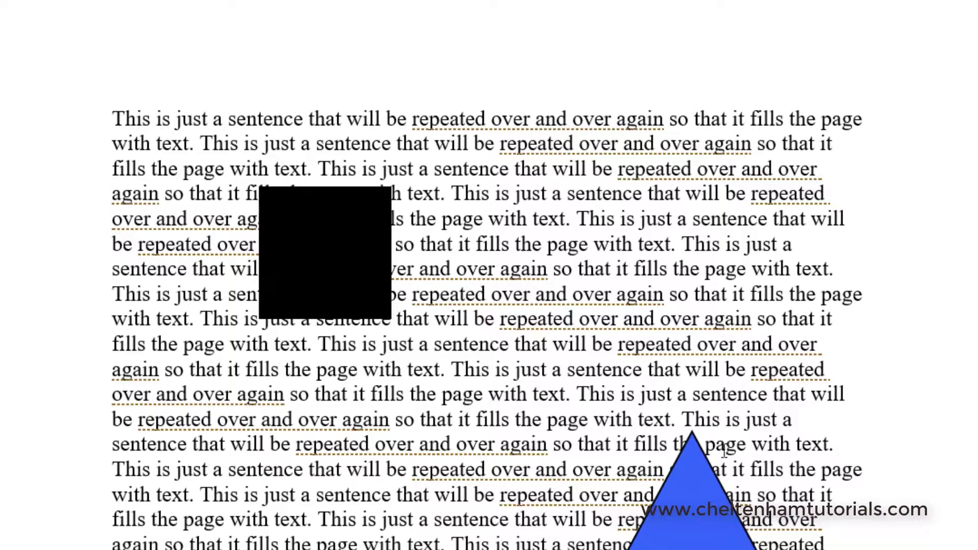
- Give the black square Square text wrapping
scroll(733, 383, down, 6)
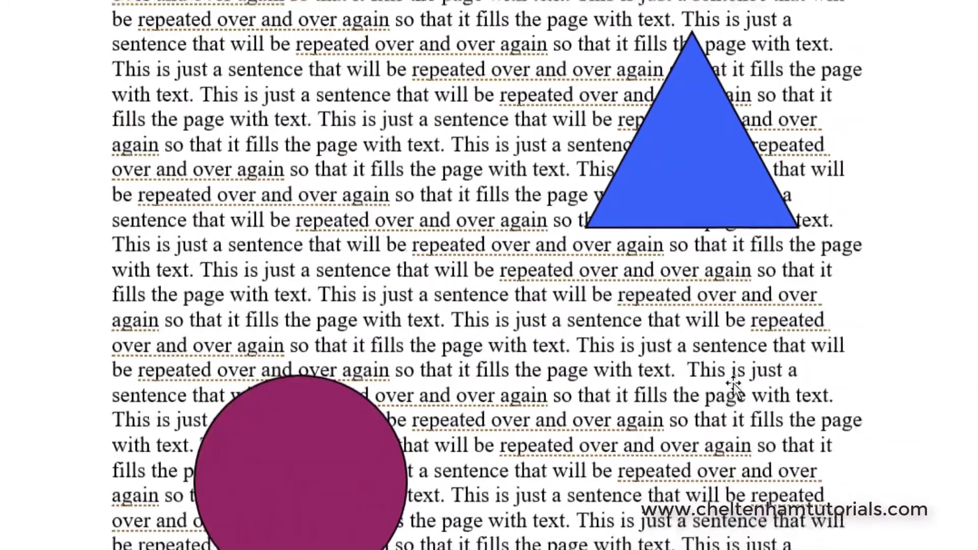
scroll(733, 383, up, 6)
click(326, 236)
right_click(326, 236)
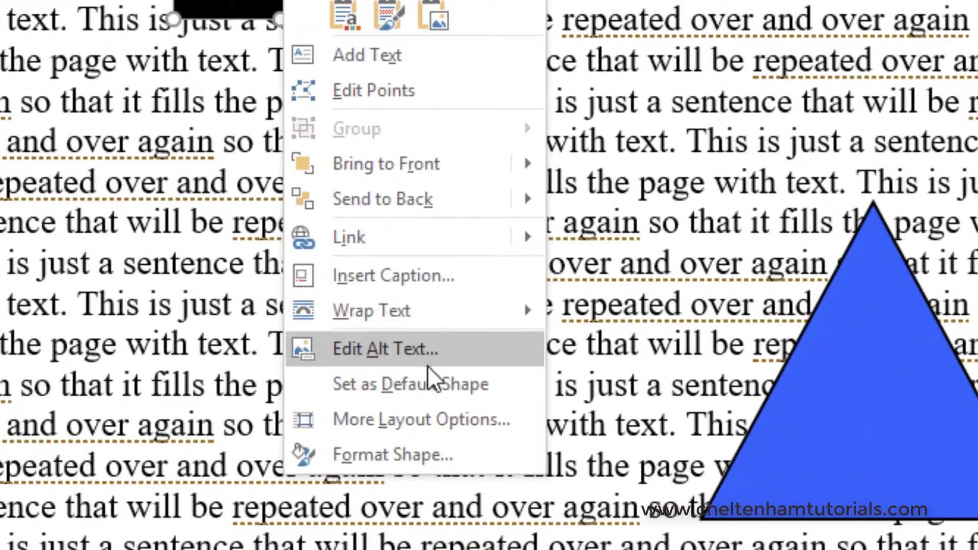
mouse_move(441, 330)
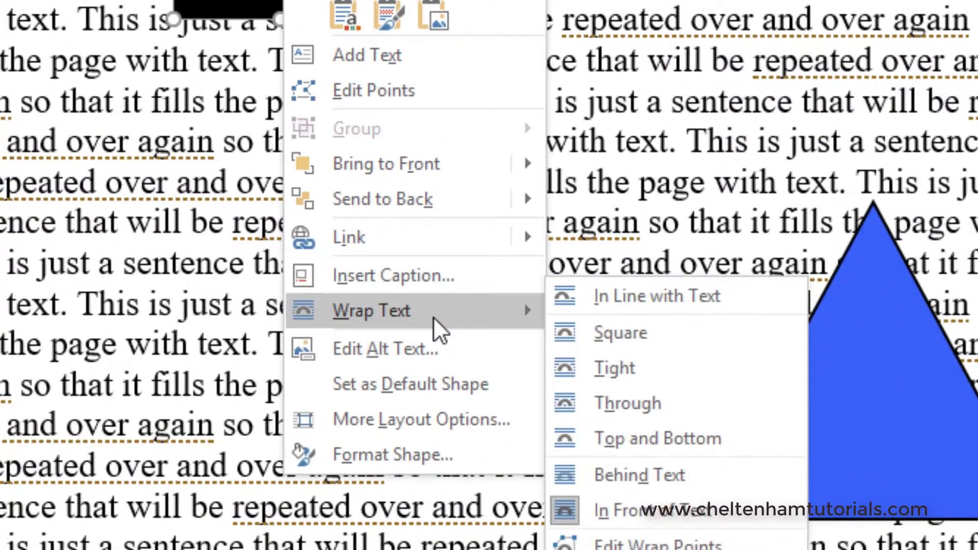
click(659, 296)
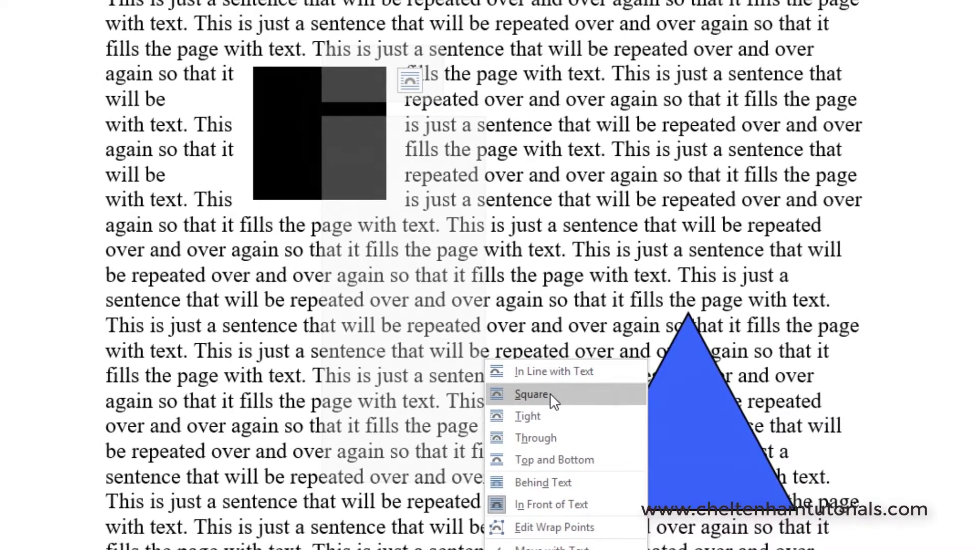
click(529, 345)
click(396, 336)
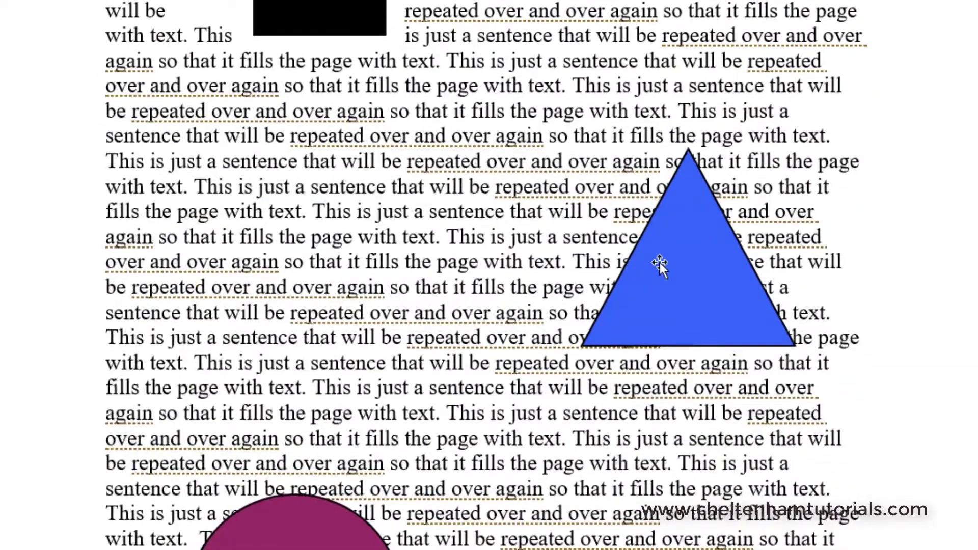
- Set the blue triangle's wrapping to Top and Bottom
click(660, 262)
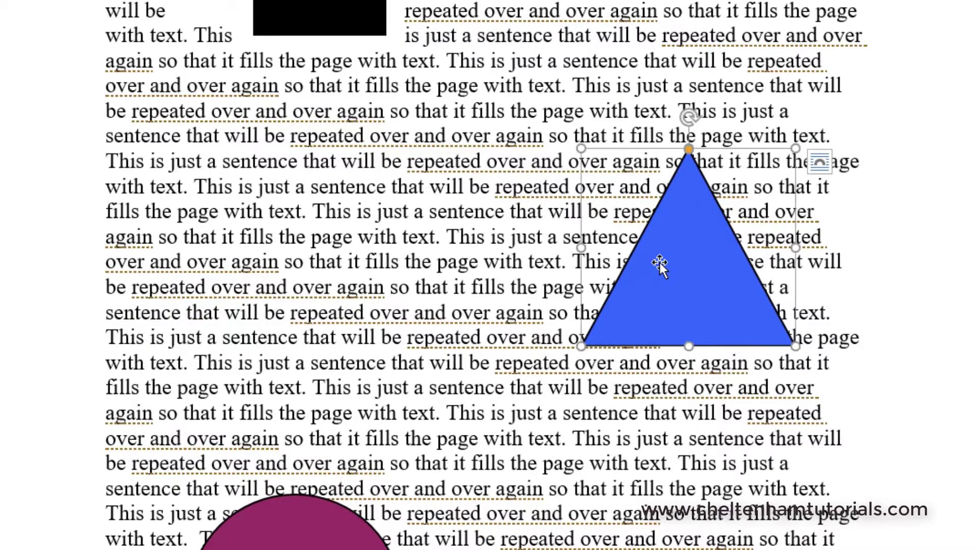
right_click(660, 262)
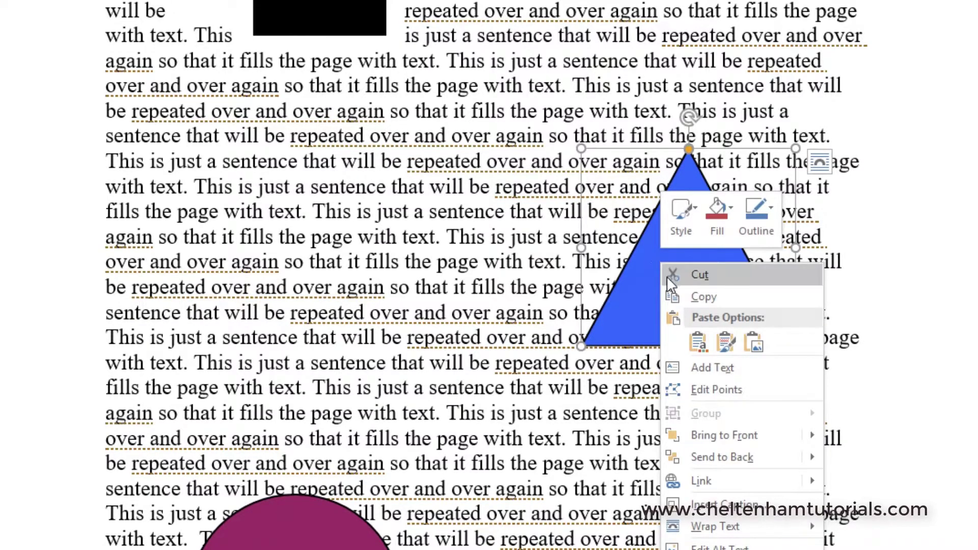
mouse_move(735, 524)
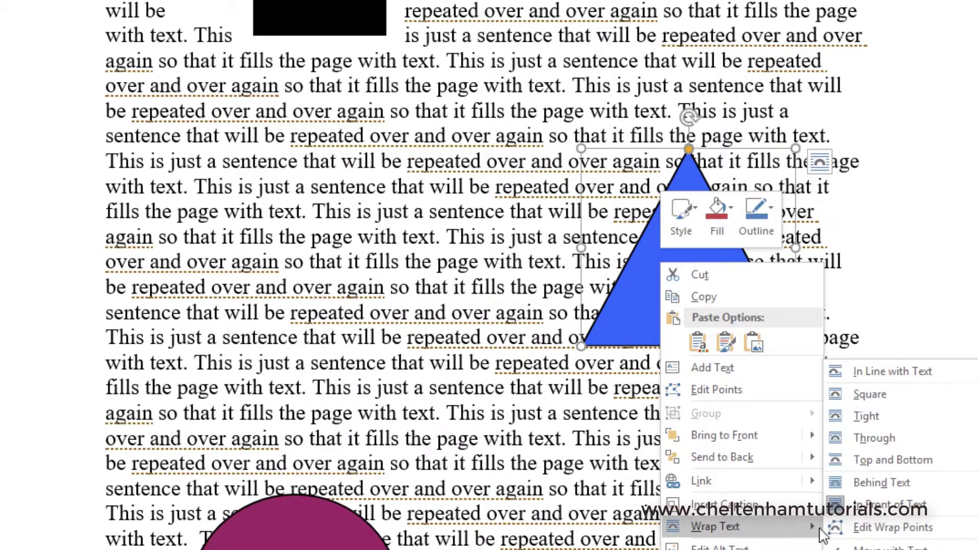
click(873, 438)
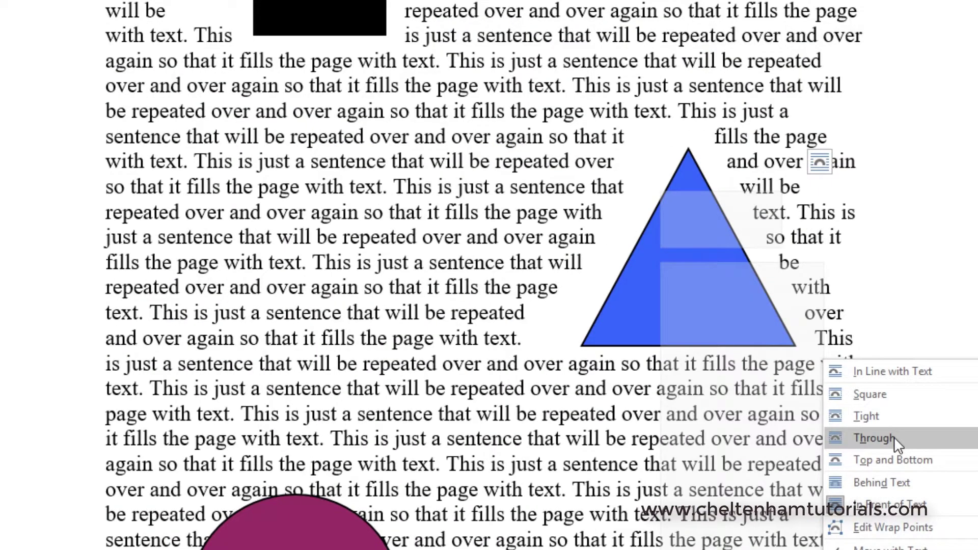
click(896, 460)
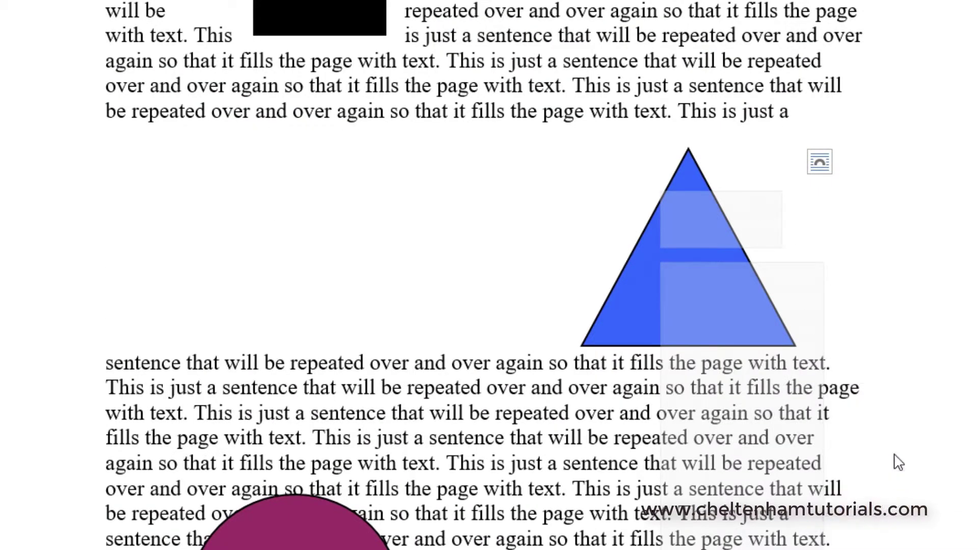
click(485, 291)
- Place the purple circle Behind Text
scroll(484, 290, down, 3)
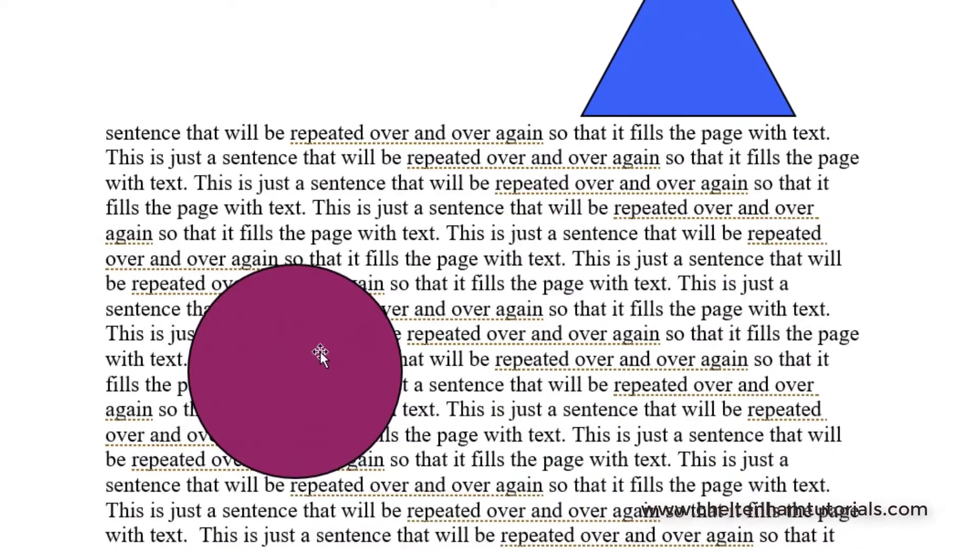
click(300, 341)
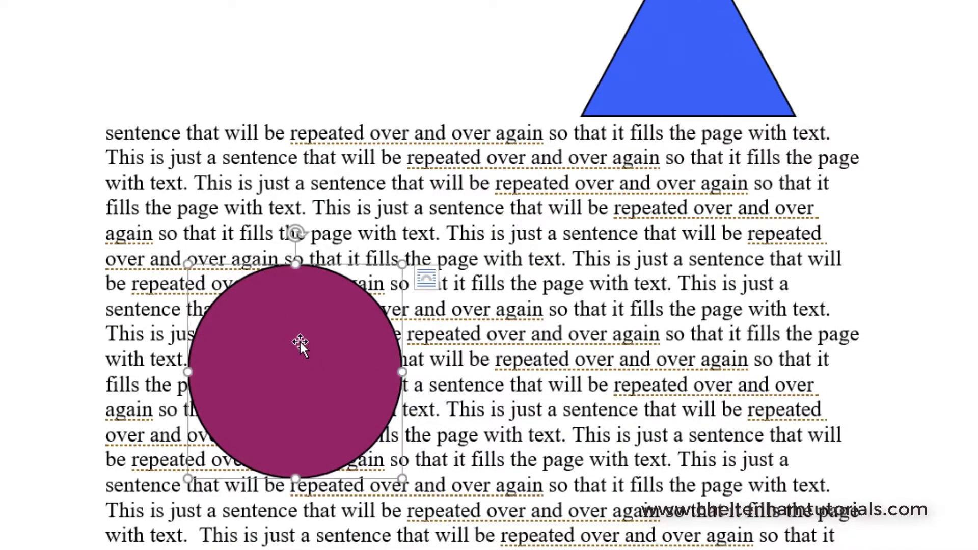
right_click(300, 341)
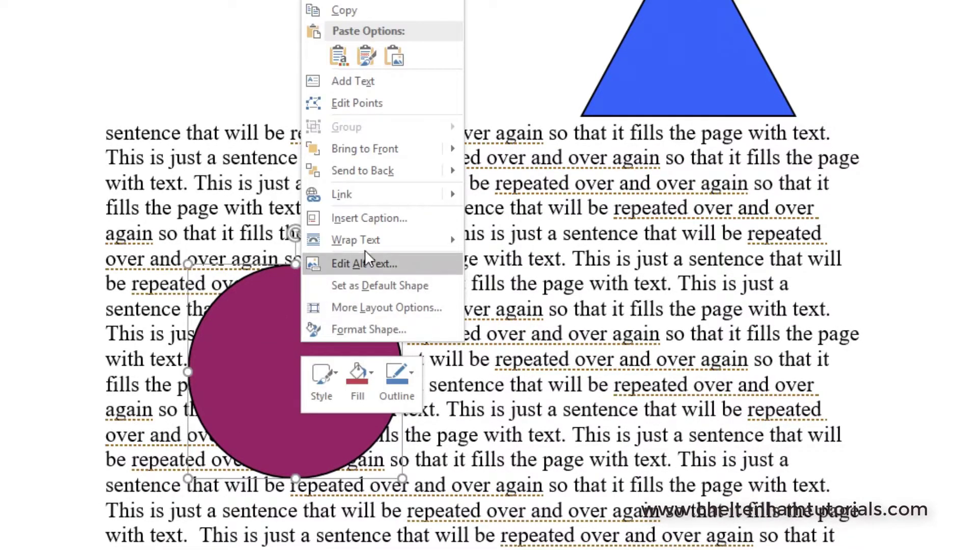
mouse_move(368, 243)
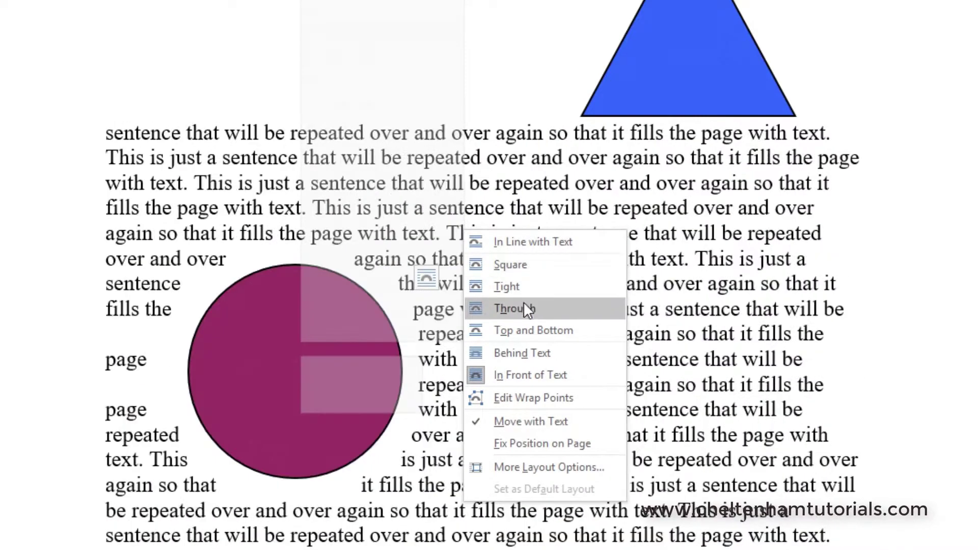
click(525, 353)
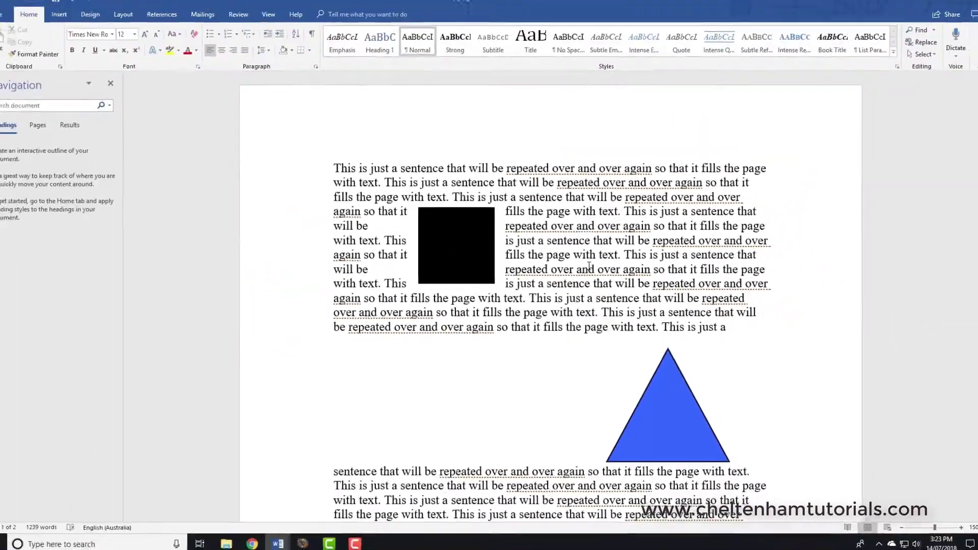
- Set the green arrow to In Front of Text wrapping and drag it higher over the filler text
scroll(589, 266, down, 8)
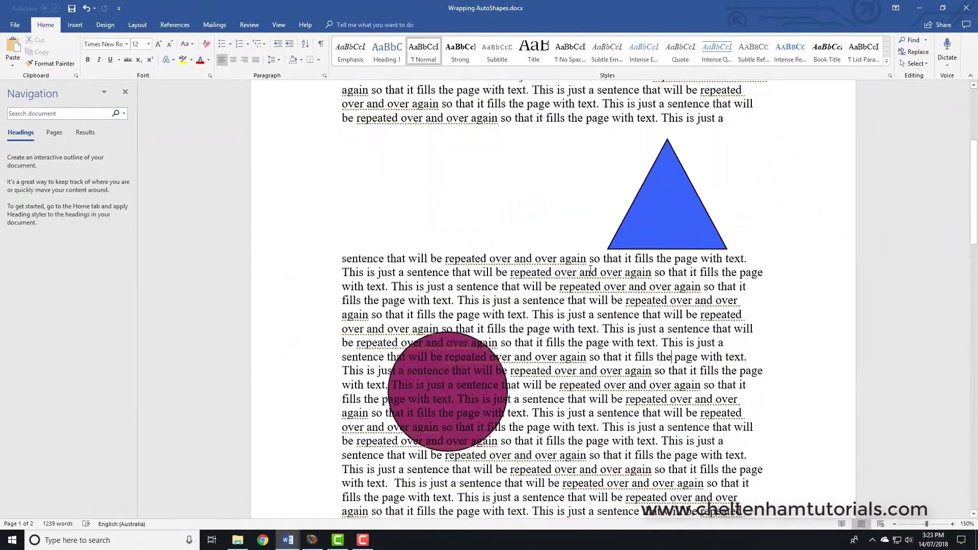
scroll(590, 269, down, 4)
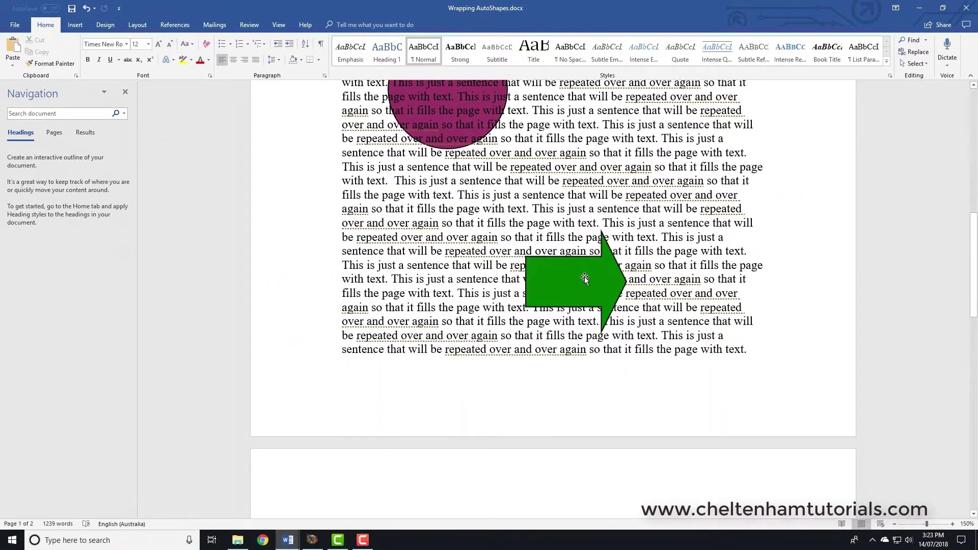
click(585, 279)
right_click(585, 277)
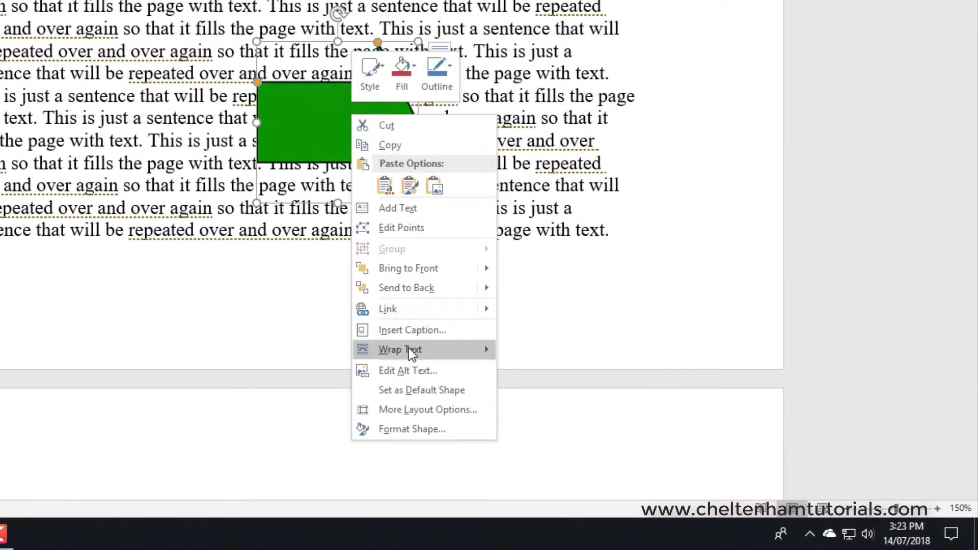
mouse_move(412, 354)
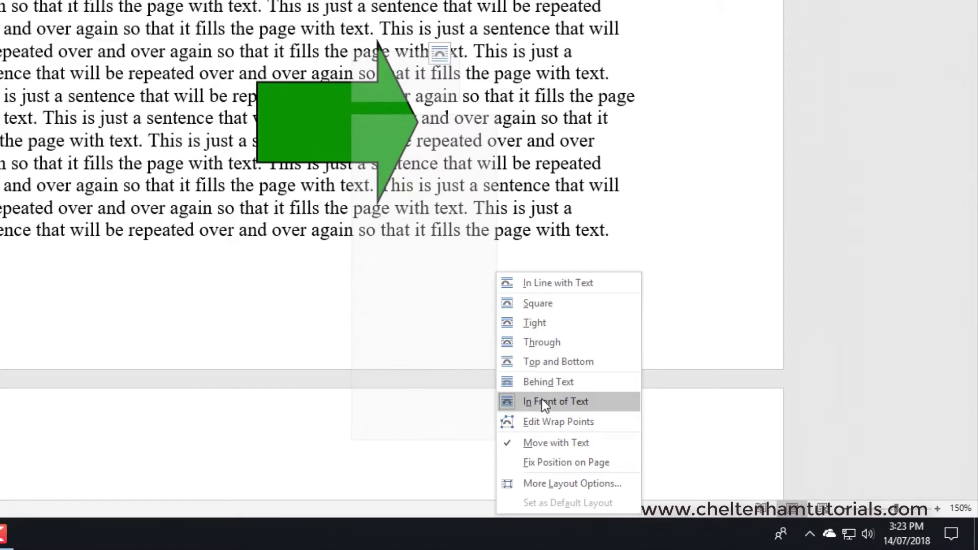
click(542, 401)
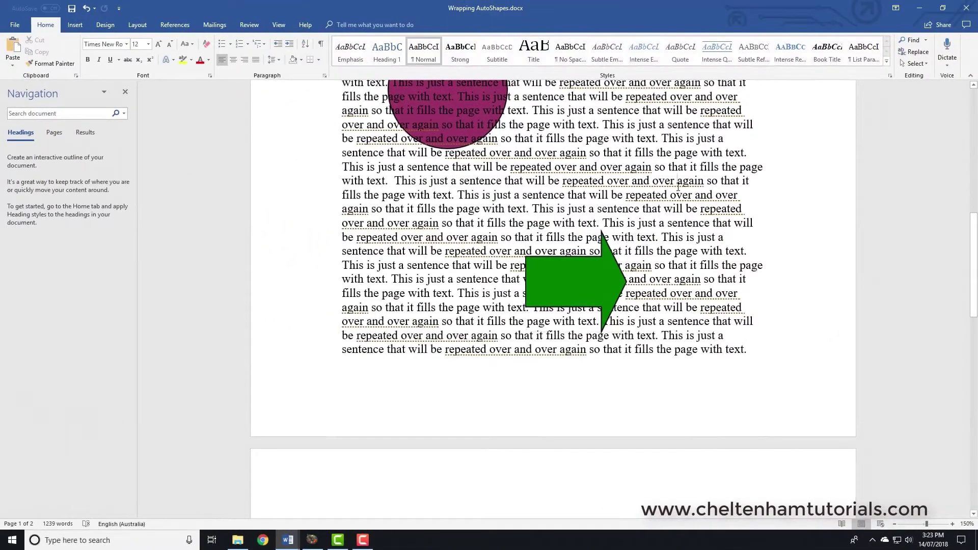
drag(576, 276, 560, 301)
drag(636, 251, 640, 225)
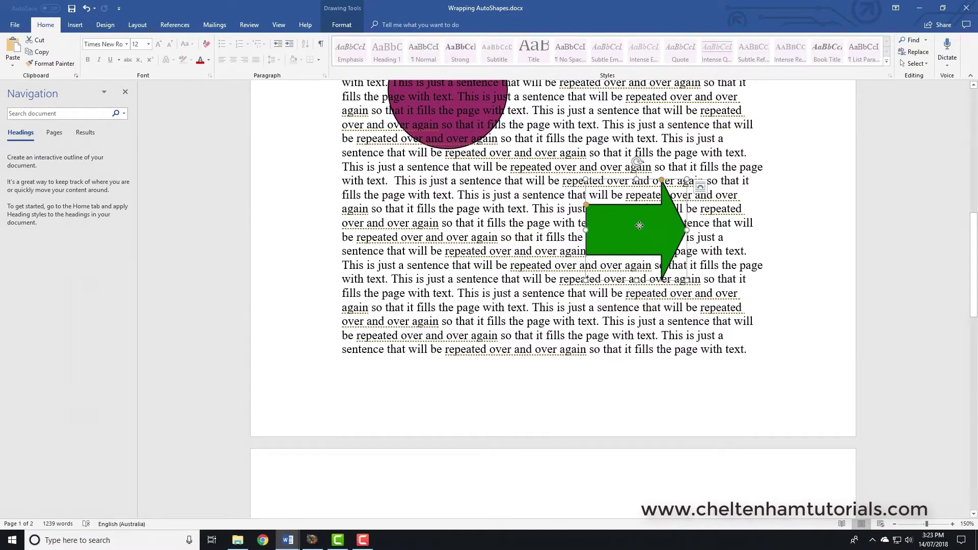